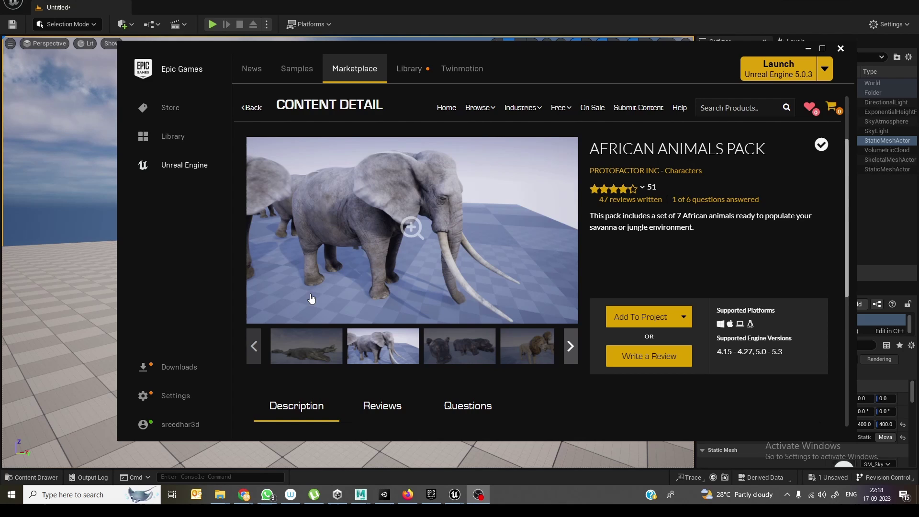
Look over the African Animals Pack page in the Marketplace, then return to the Unreal Editor
scroll(347, 245, up, 1)
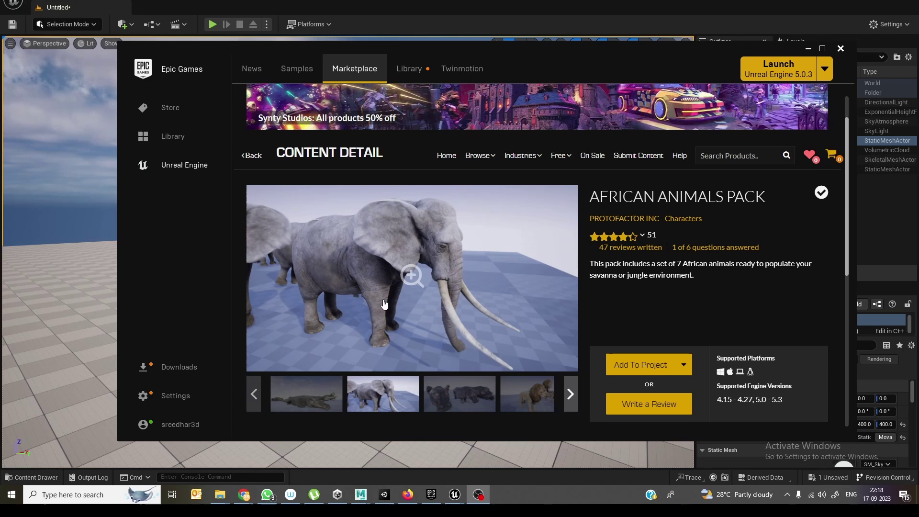
scroll(421, 287, up, 1)
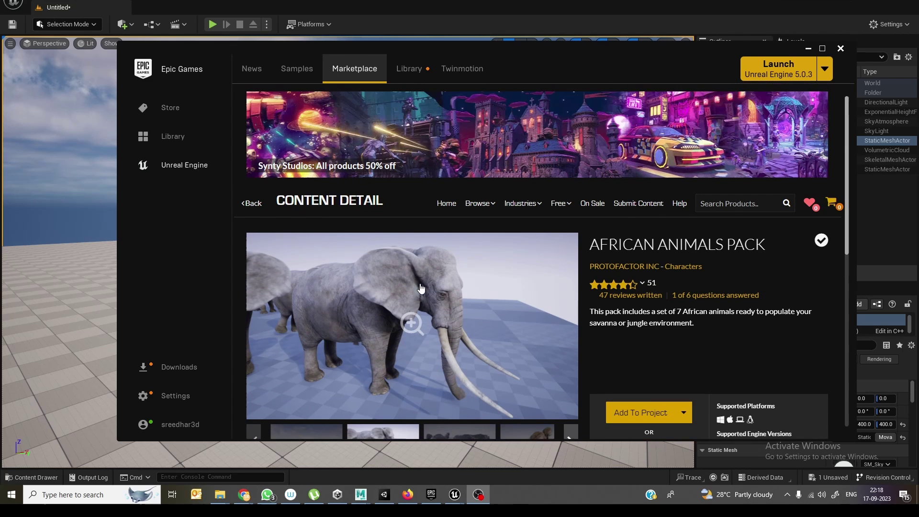
scroll(421, 288, down, 1)
click(808, 48)
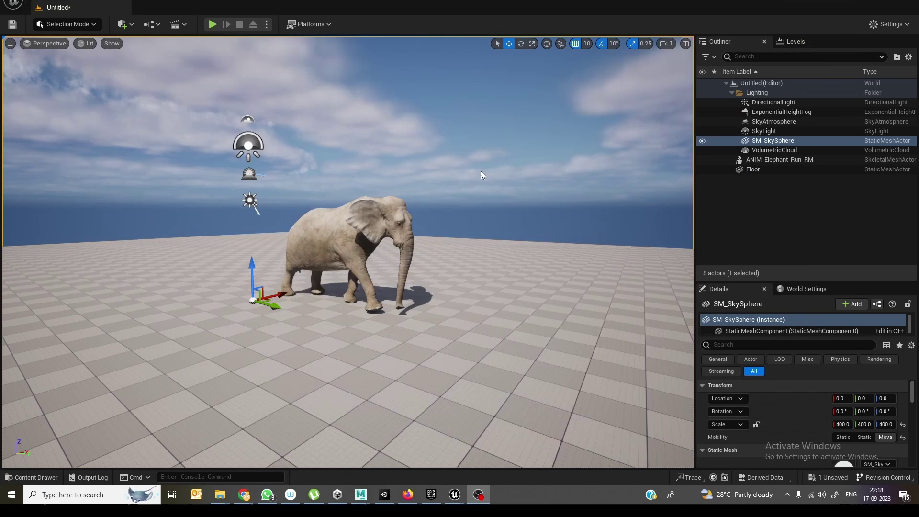
Play the level to preview the elephant's run animation and stop the simulation
click(213, 24)
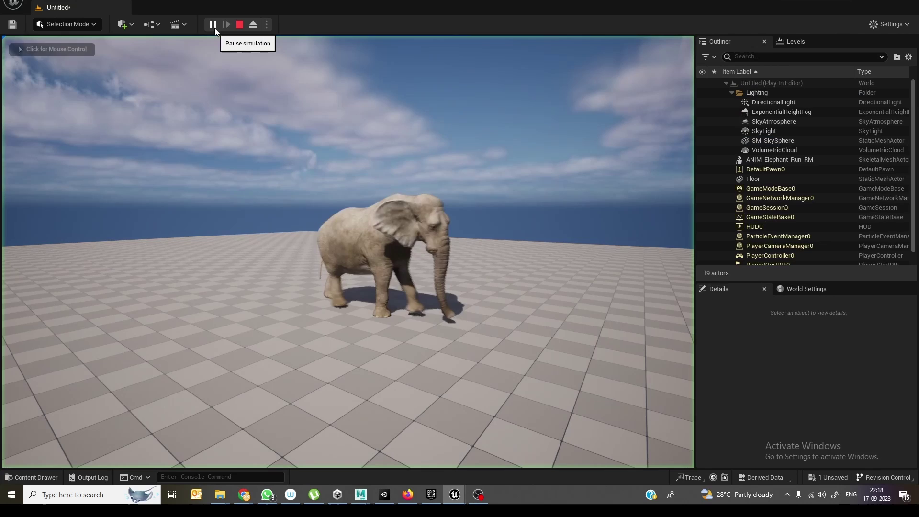
click(240, 24)
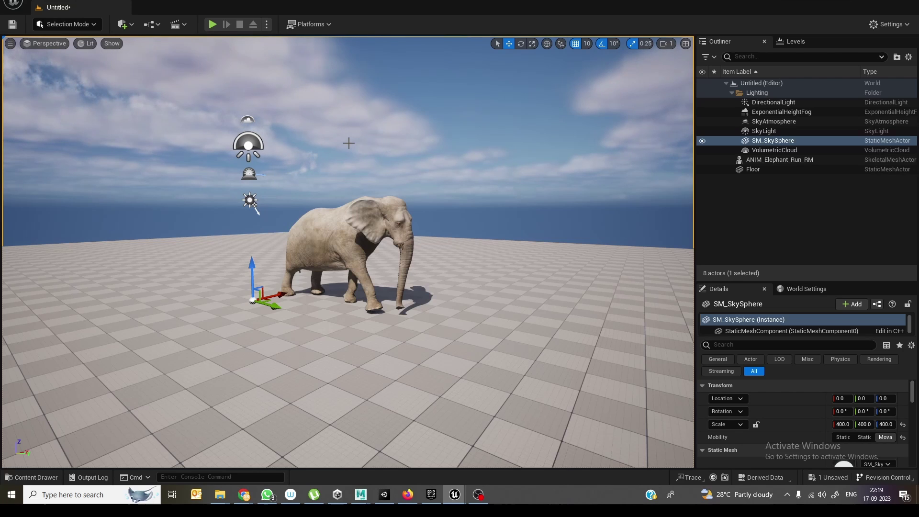
Start an FBX export of the ANIM_Elephant_Run_RM animation, targeting ANIM_Elephant_Run_RM.FBX in the AnimationAxis folder
key(ctrl+space)
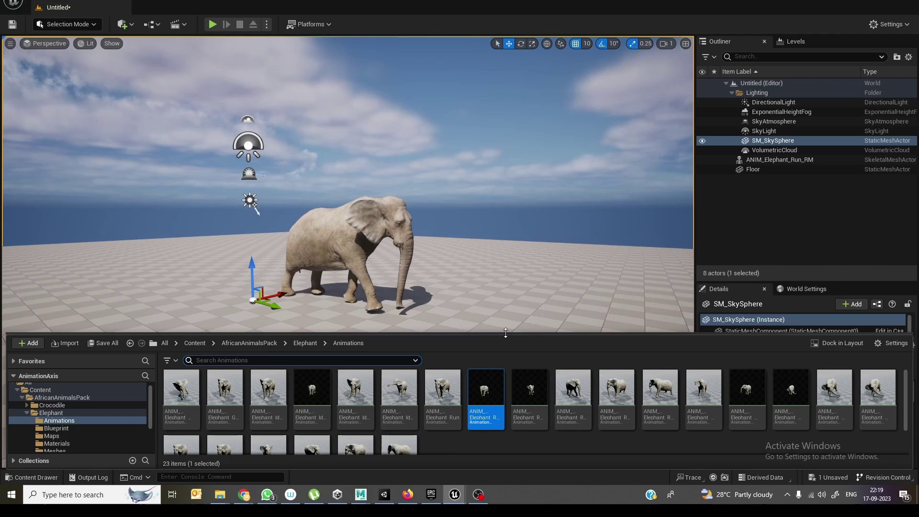
drag(507, 338, 507, 294)
right_click(484, 351)
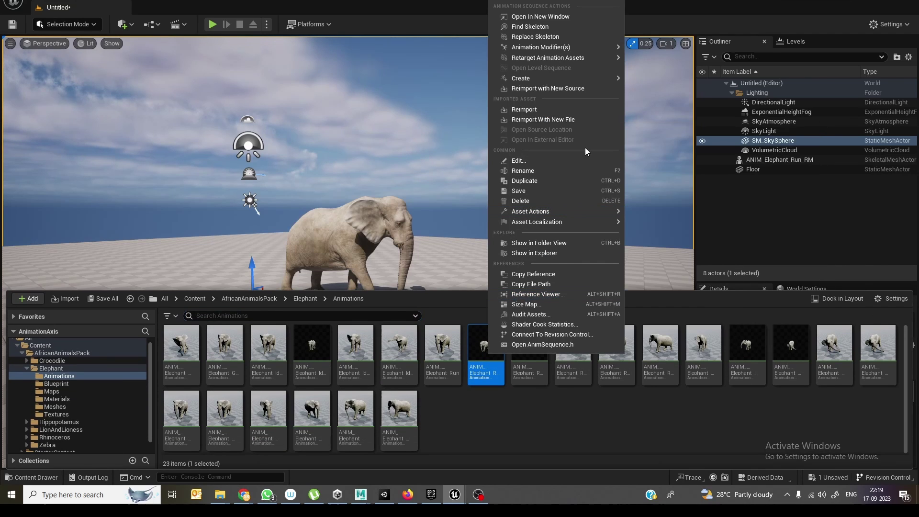
mouse_move(583, 212)
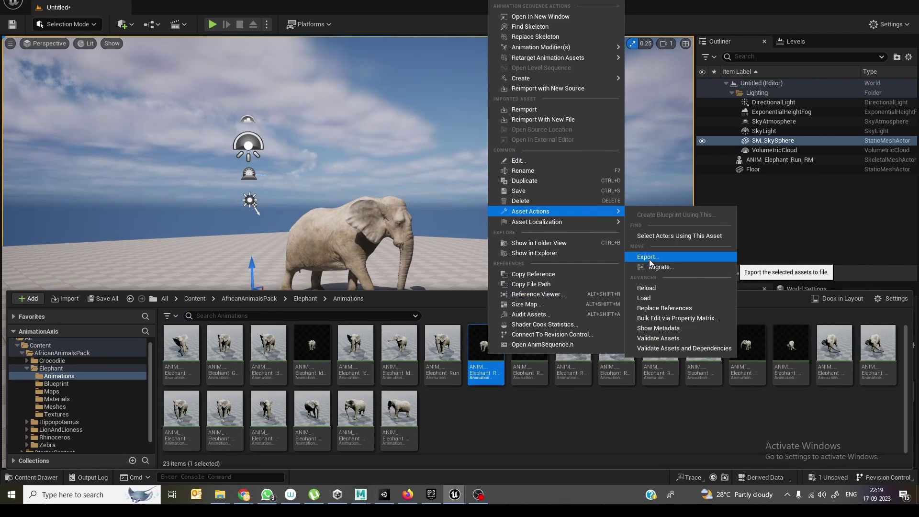
click(647, 257)
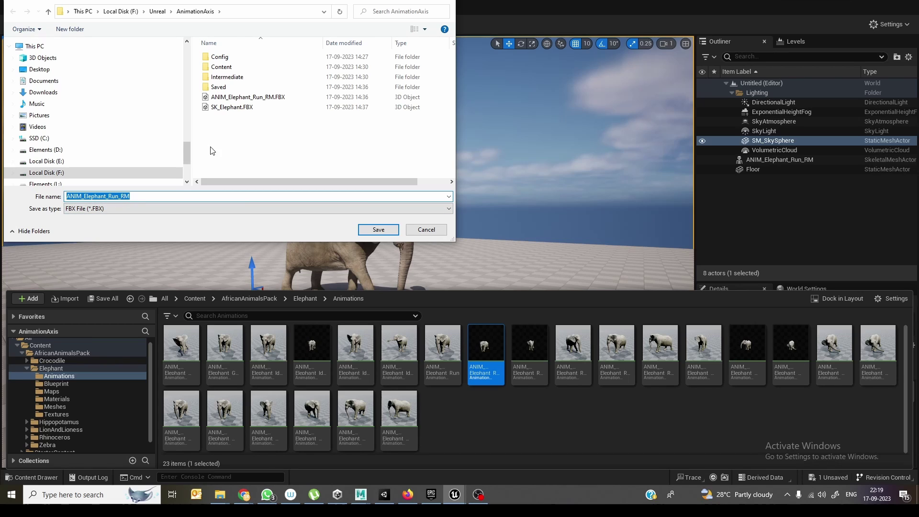
click(247, 97)
drag(347, 182, 271, 158)
click(271, 146)
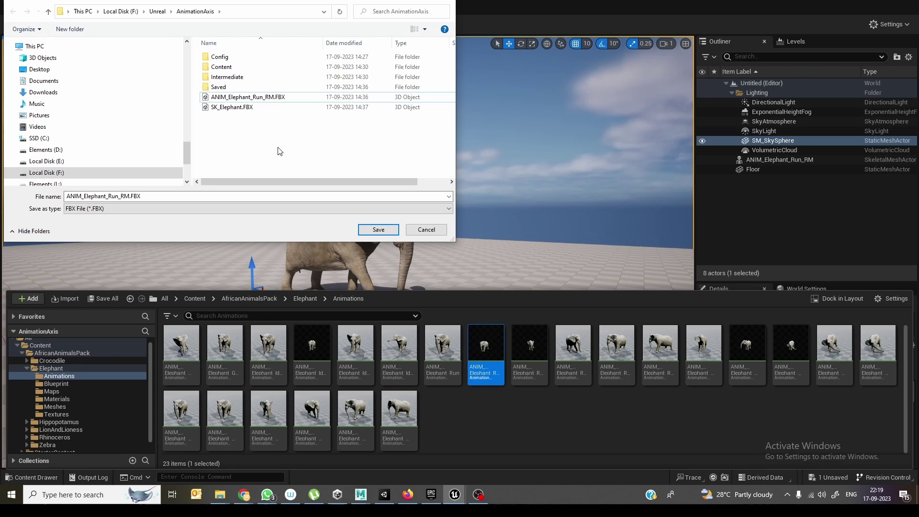
mouse_move(383, 500)
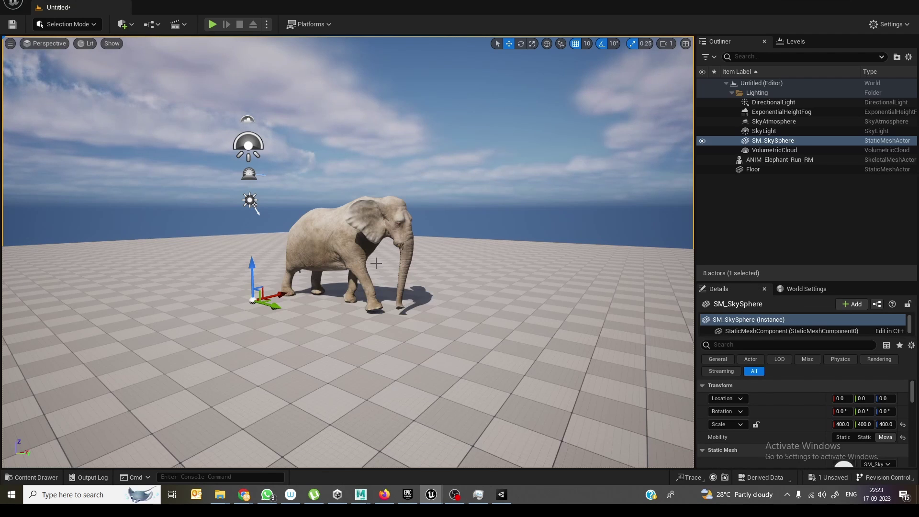
Place the SK_Elephant skeletal mesh from the Elephant Meshes folder in the level beside the existing elephant
key(ctrl+space)
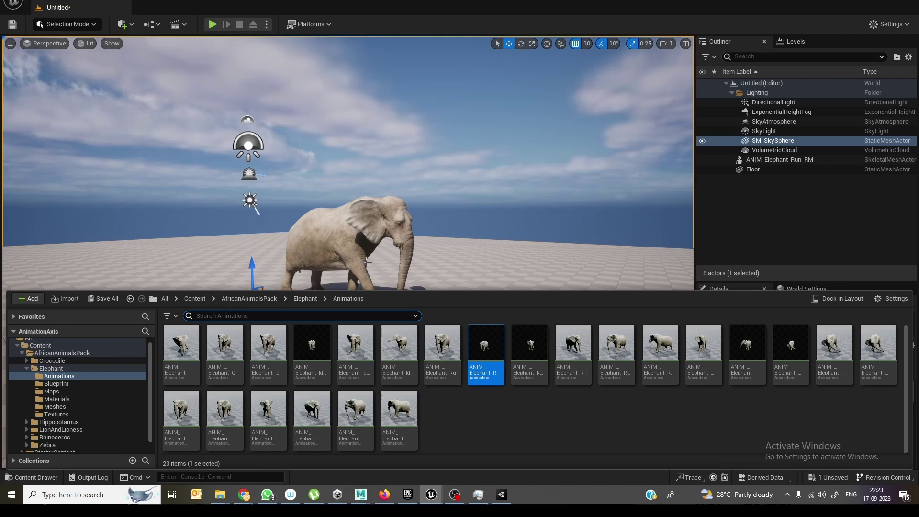
click(70, 408)
click(180, 348)
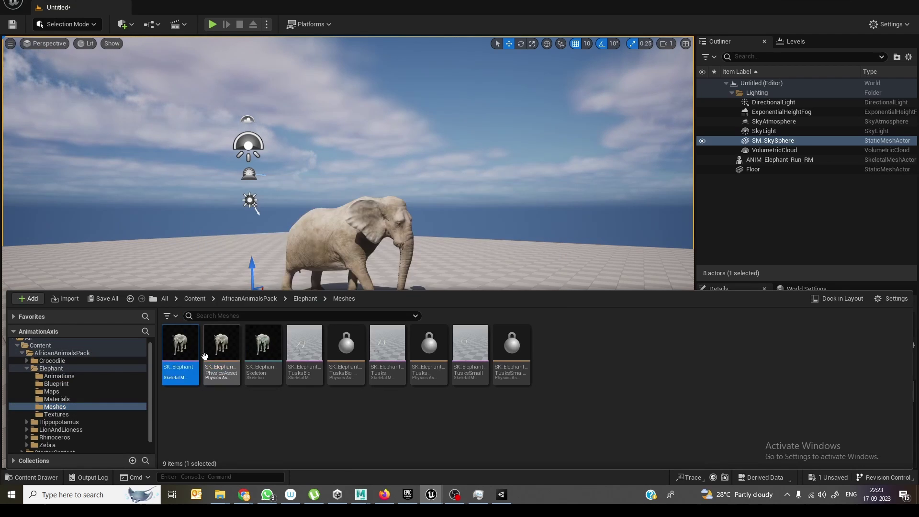
drag(205, 357, 423, 287)
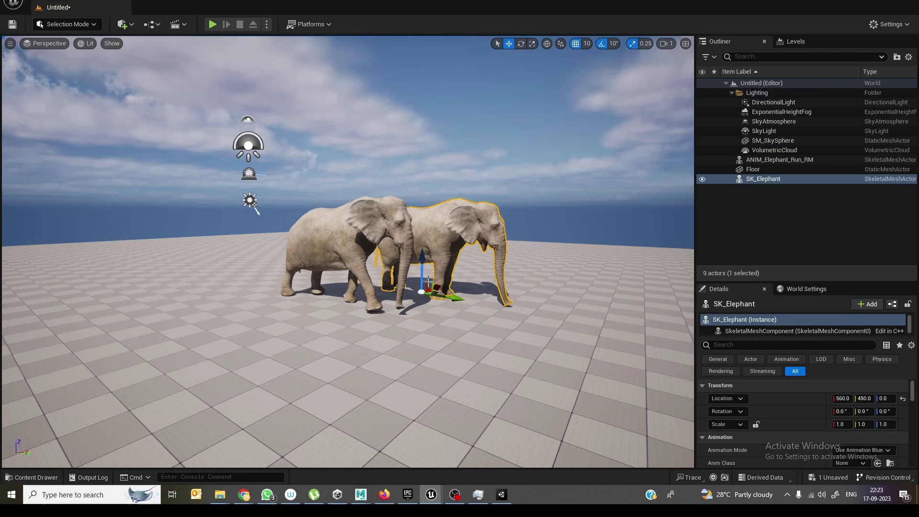
Start an FBX export of the SK_Elephant mesh with SK_Elephant.FBX as the target file, and cancel it
key(ctrl+space)
right_click(185, 351)
mouse_move(290, 210)
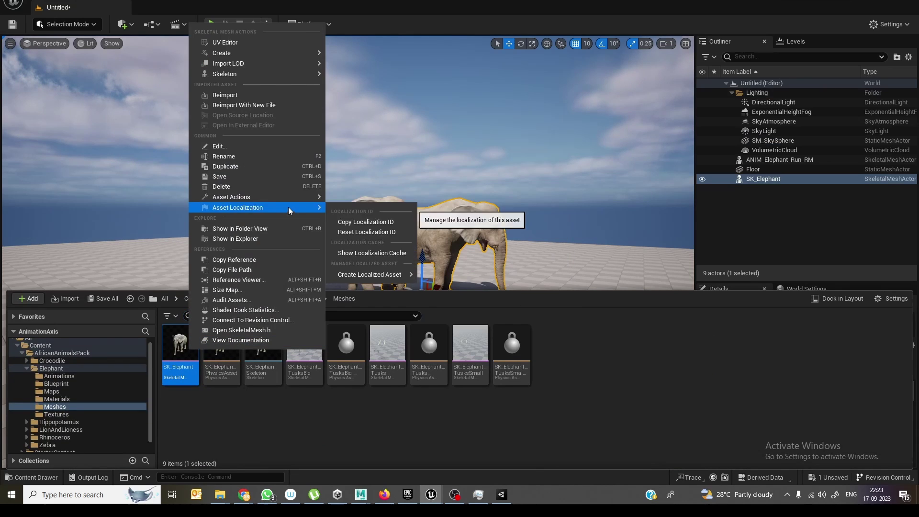
mouse_move(273, 196)
click(365, 242)
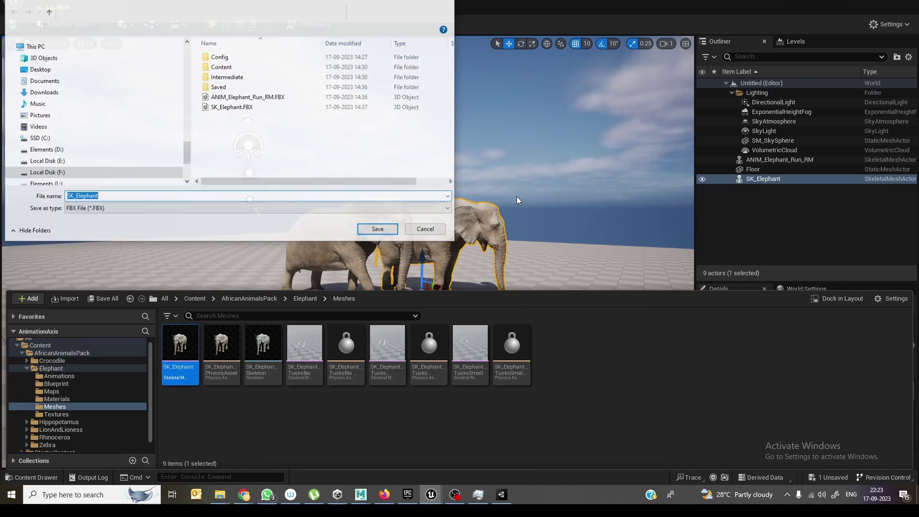
click(235, 109)
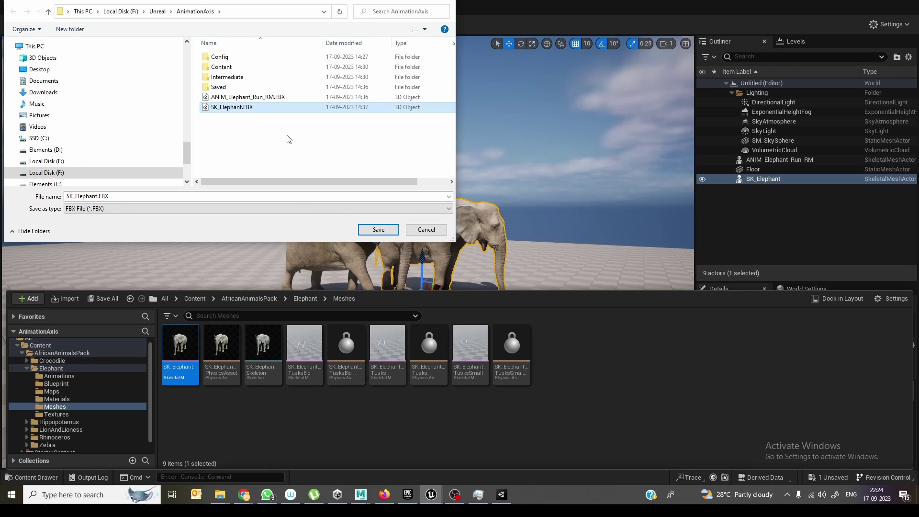
click(428, 230)
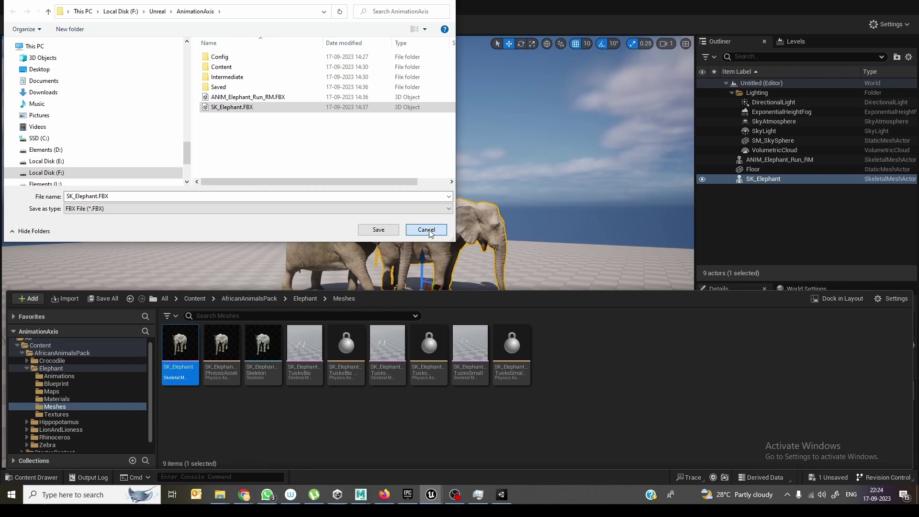
click(426, 229)
click(529, 187)
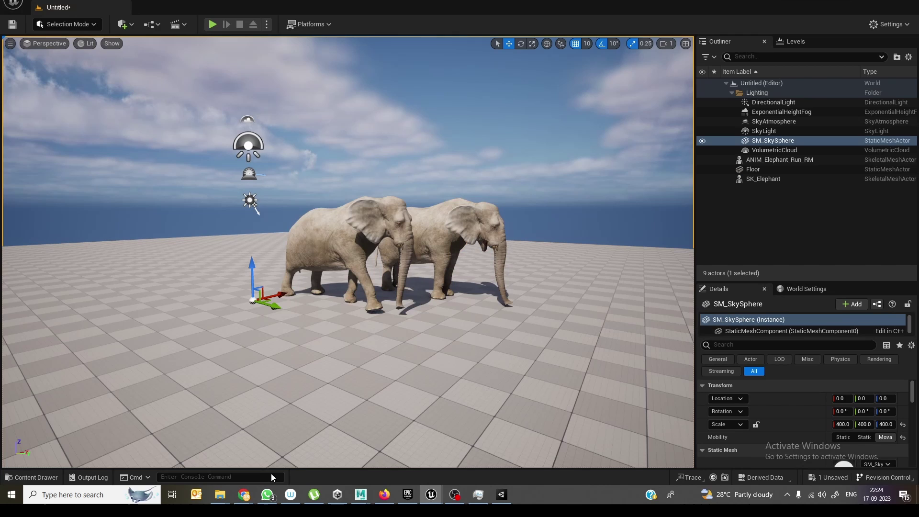
Copy ANIM_Elephant_Run_RM.FBX and SK_Elephant.FBX from the AnimationAxis project folder in File Explorer
click(218, 495)
click(287, 463)
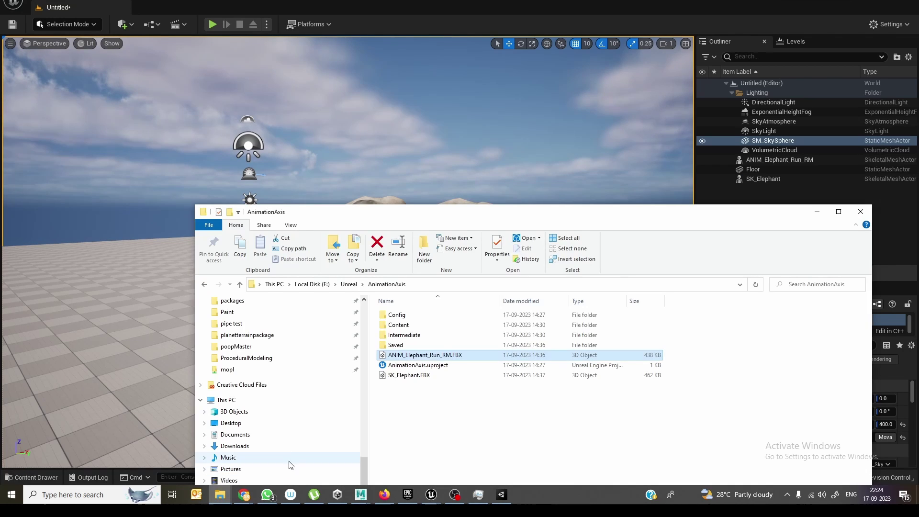
drag(461, 213, 436, 96)
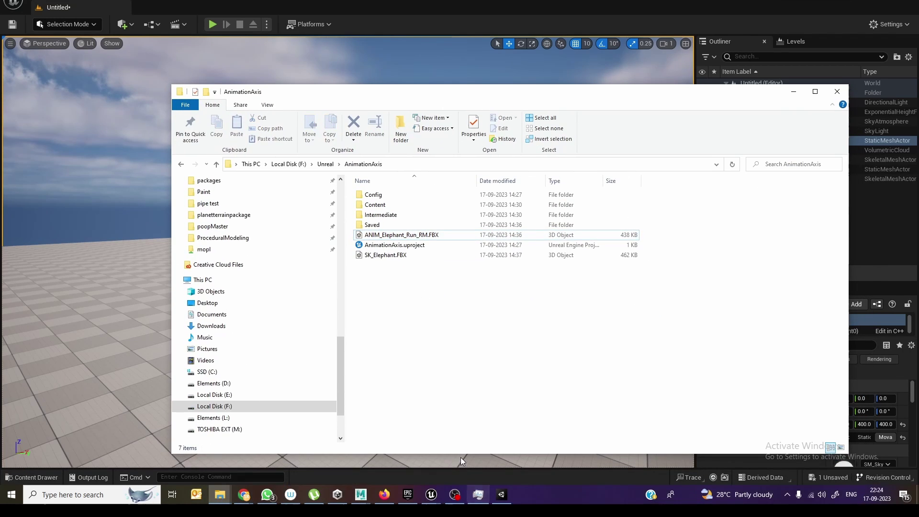
click(417, 259)
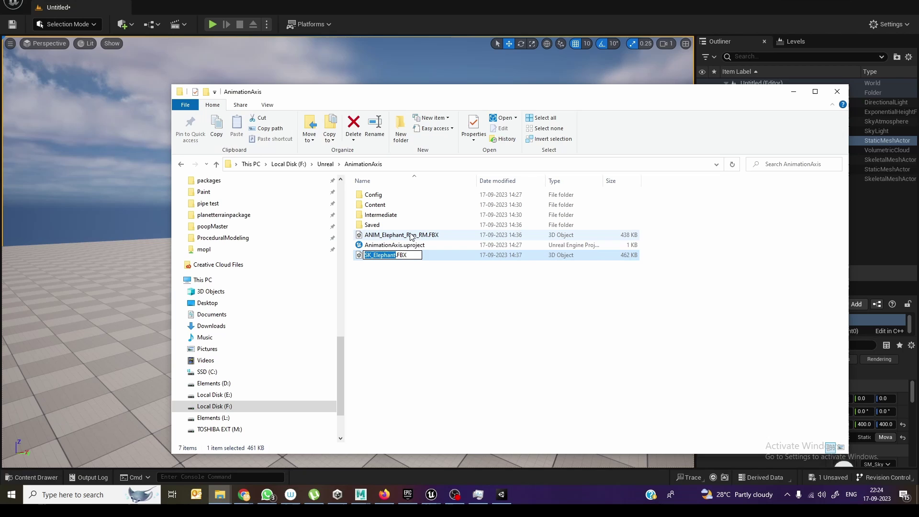
ctrl+click(416, 237)
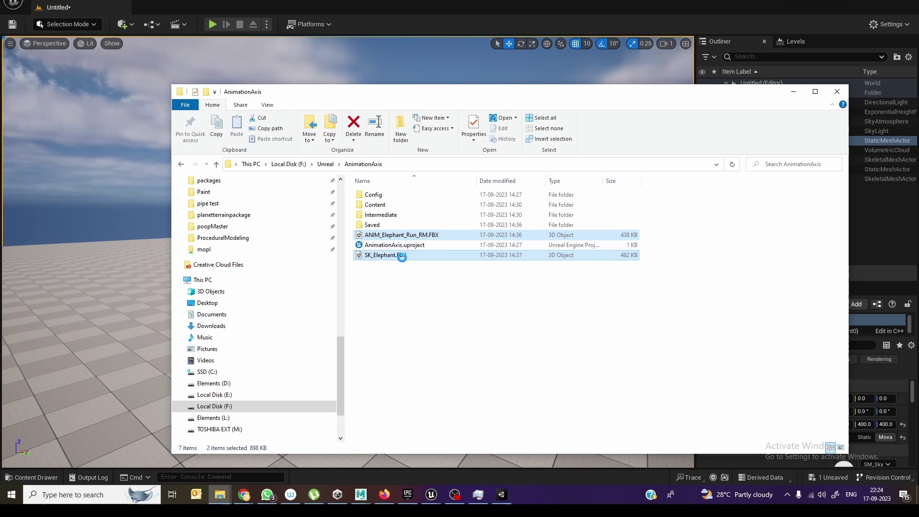
right_click(401, 257)
click(271, 398)
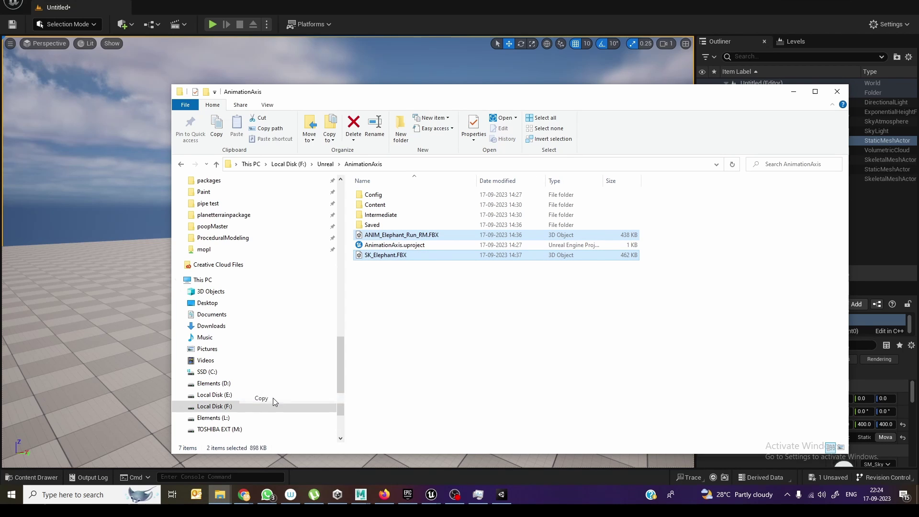
Switch to Unity and paste the two copied FBX files into the axischangeY project's Assets folder
click(507, 494)
right_click(634, 168)
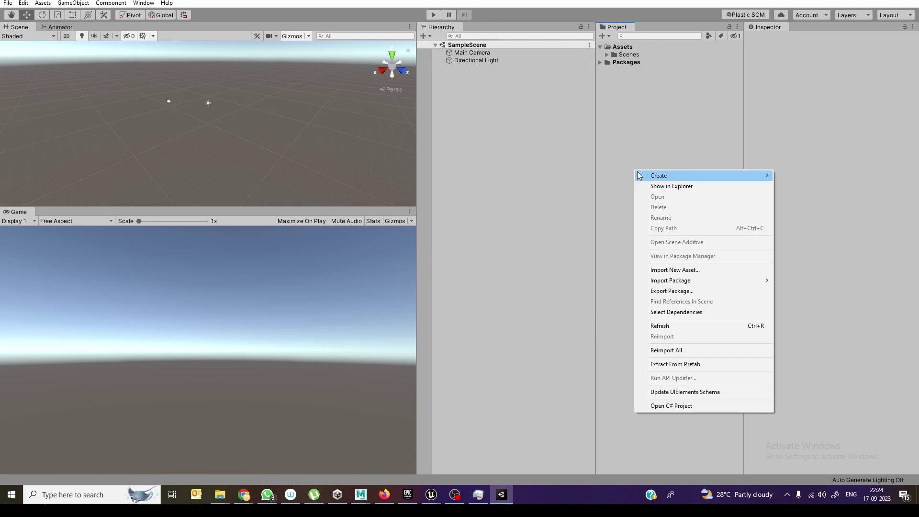
click(652, 185)
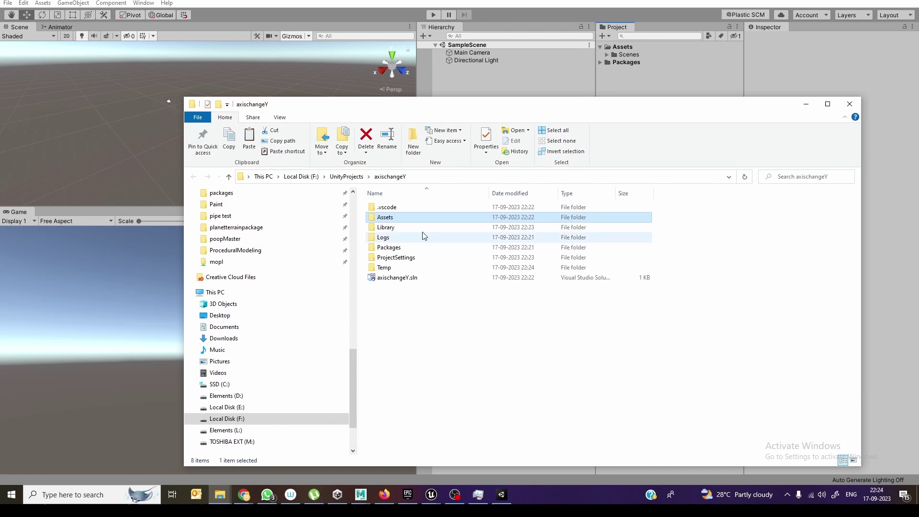
double_click(418, 221)
key(ctrl+v)
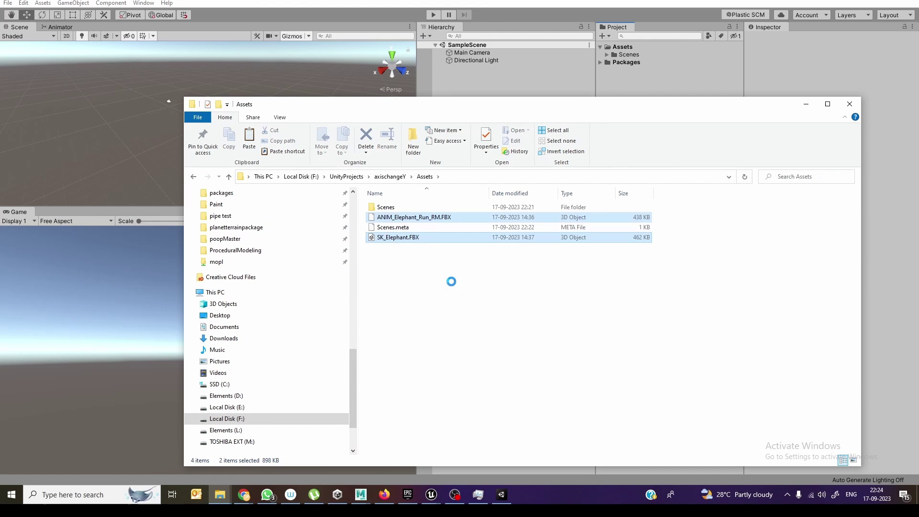
click(535, 79)
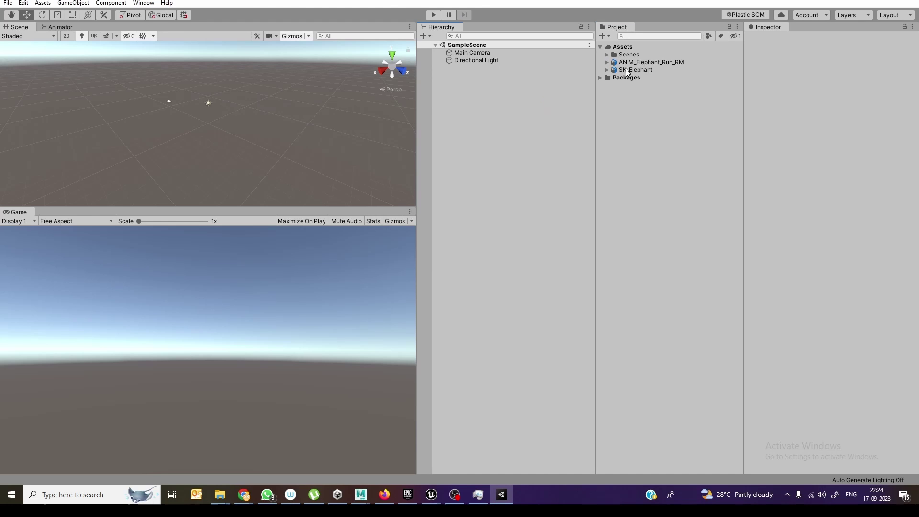
Check the SK_Elephant import settings and add the model to the SampleScene hierarchy
click(638, 71)
click(796, 64)
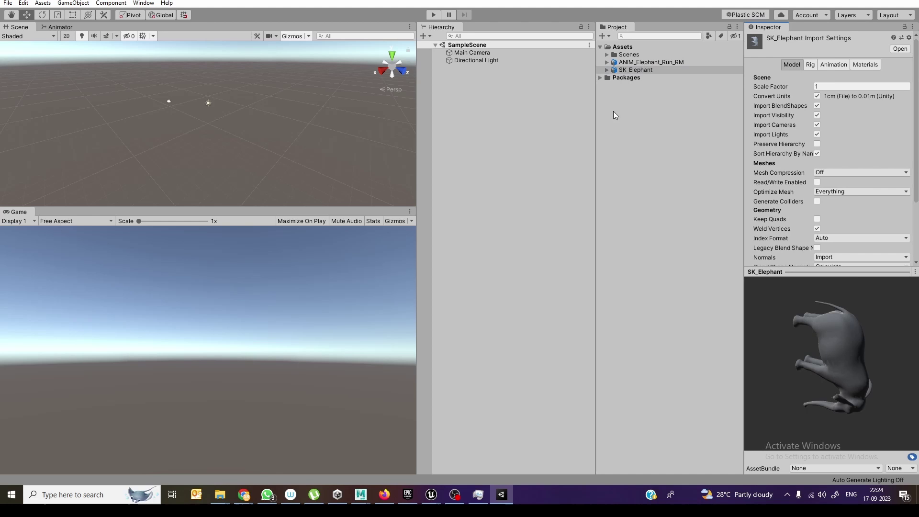
drag(639, 70, 468, 117)
scroll(208, 135, up, 3)
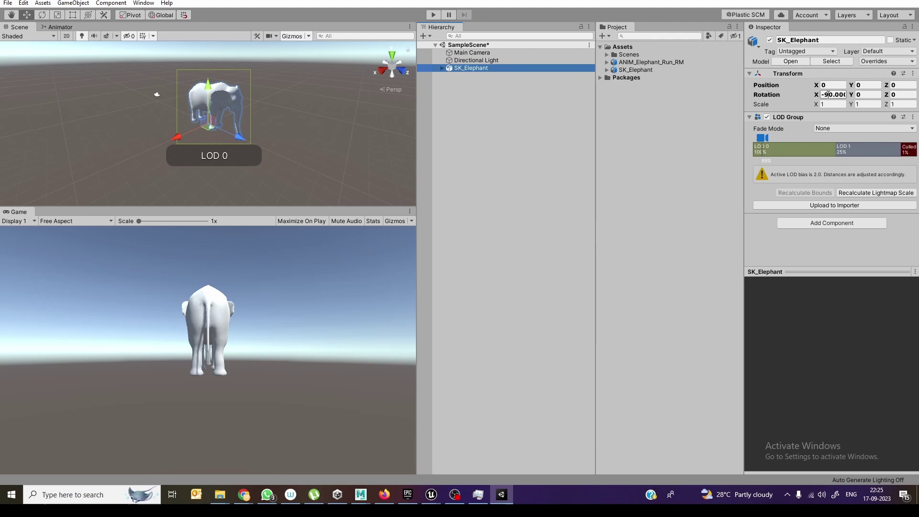
click(550, 136)
Create an Animator Controller with the default name in Assets and assign it to SK_Elephant in the scene
right_click(666, 128)
mouse_move(693, 136)
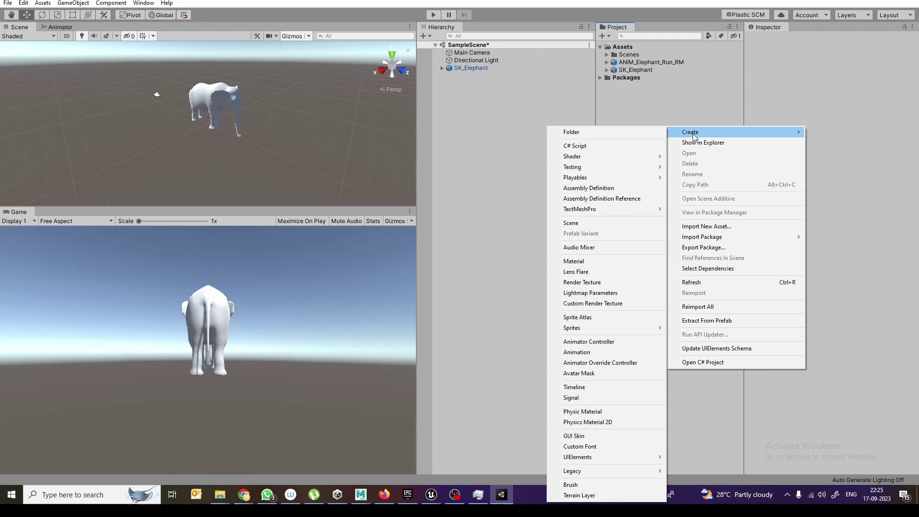
click(615, 342)
key(Return)
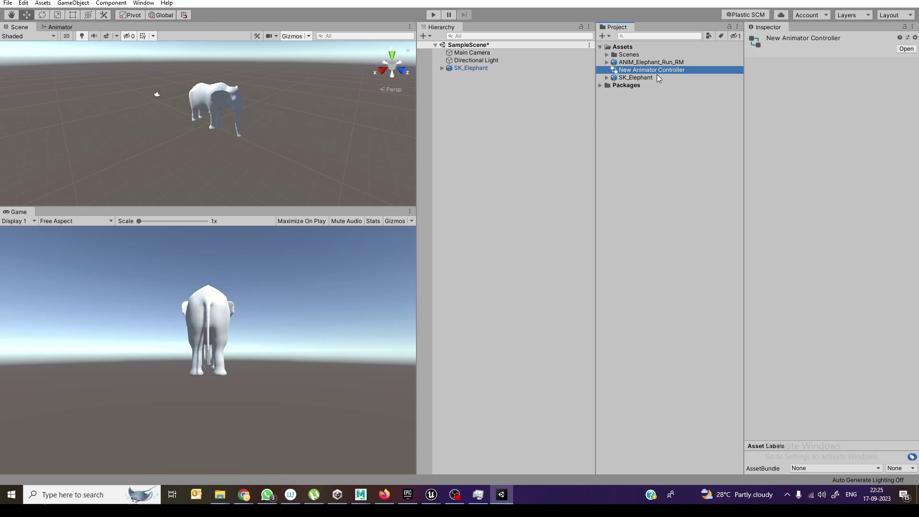
drag(650, 72, 484, 69)
Add the Unreal Take clip from ANIM_Elephant_Run_RM to the controller's Base Layer state graph and return to the scene view
click(62, 28)
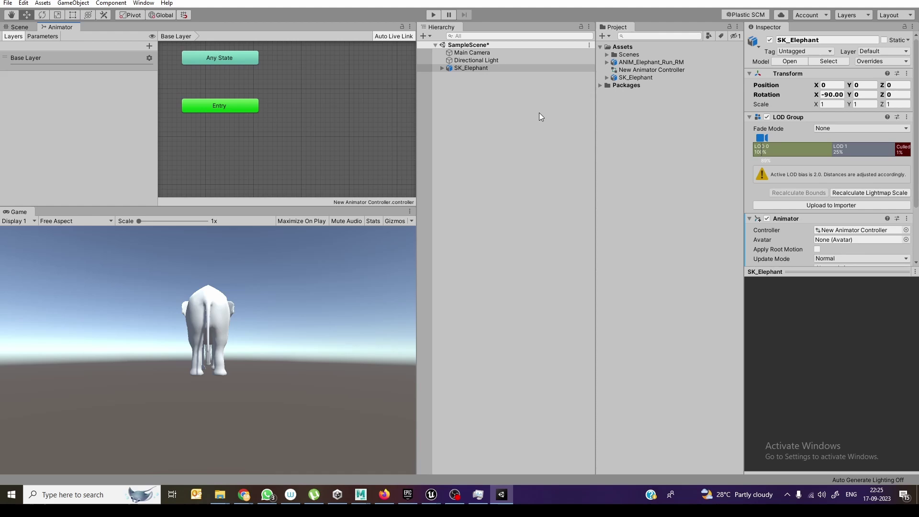
click(607, 62)
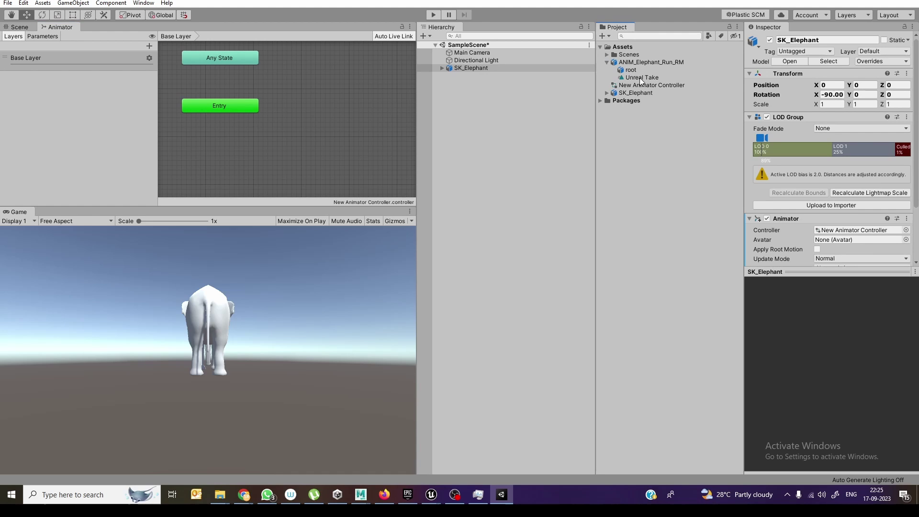
drag(641, 78, 274, 126)
click(20, 26)
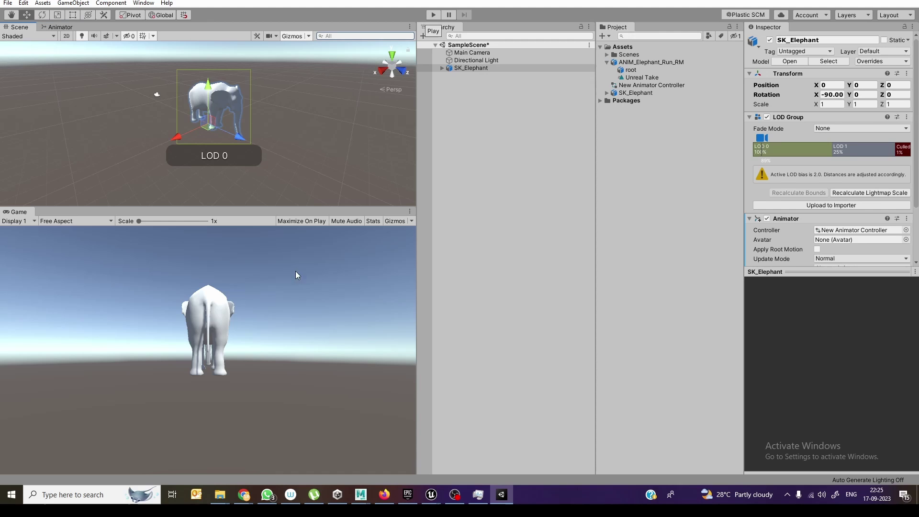
Align the Main Camera with the current scene view, reselect SK_Elephant, and play the scene briefly to check its run animation
key(ctrl+z)
key(ctrl+z)
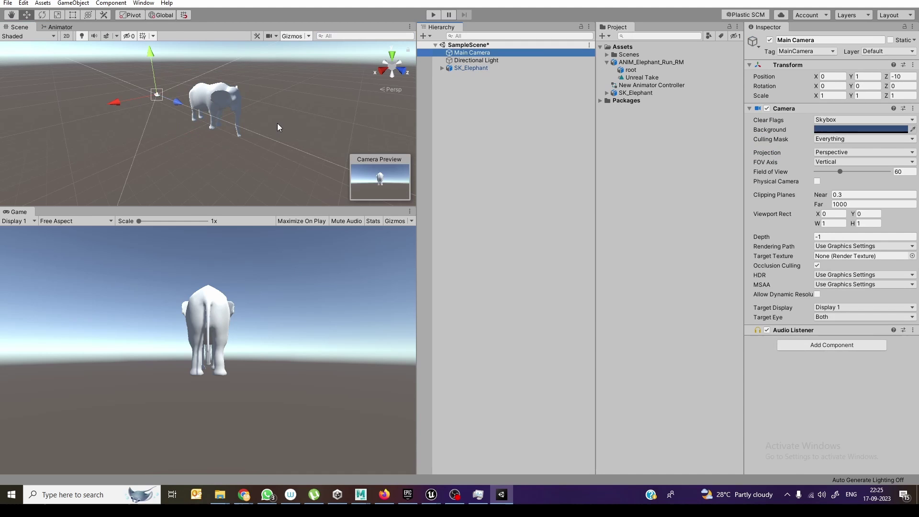
click(516, 147)
click(473, 68)
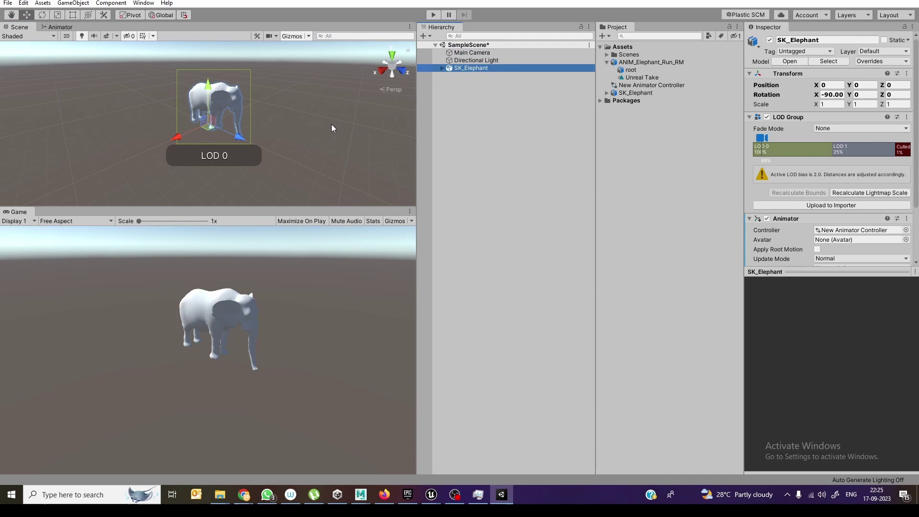
key(ctrl+p)
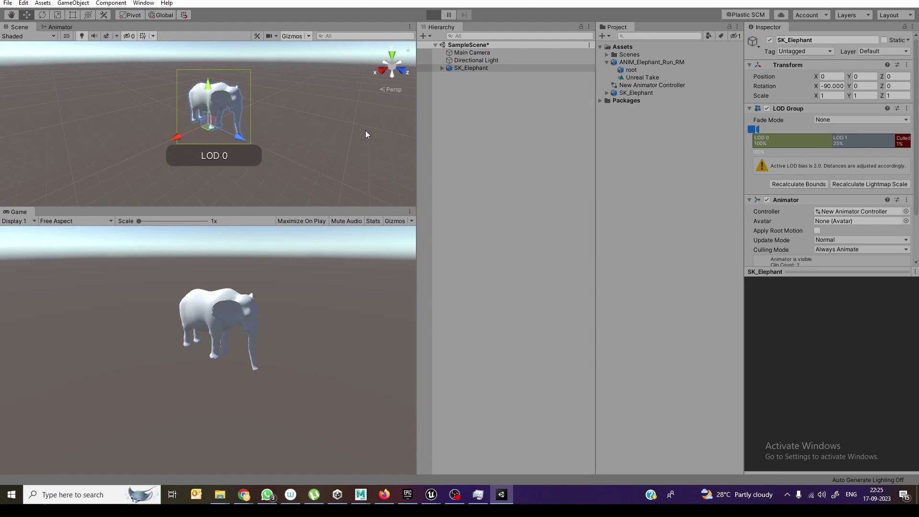
click(433, 15)
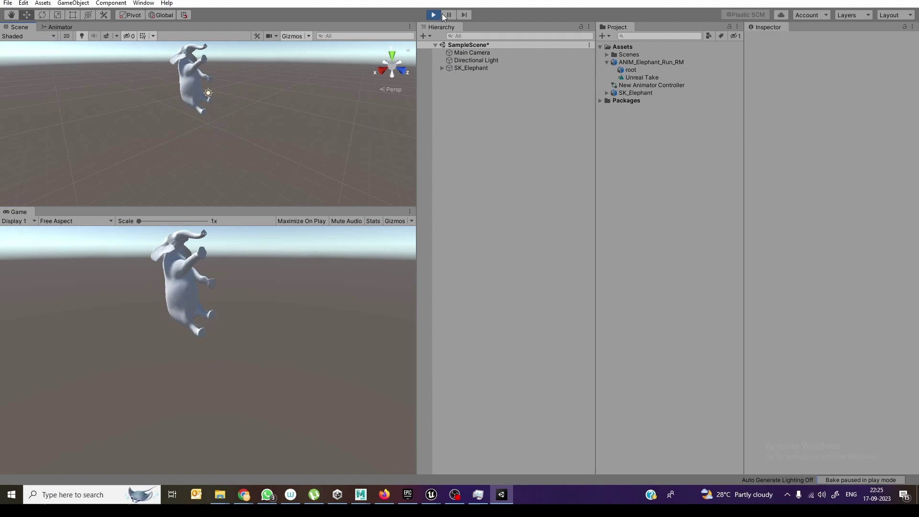
Enable Loop Time for the Unreal Take clip of ANIM_Elephant_Run_RM, apply the import settings, and play the scene to check the loop
click(642, 63)
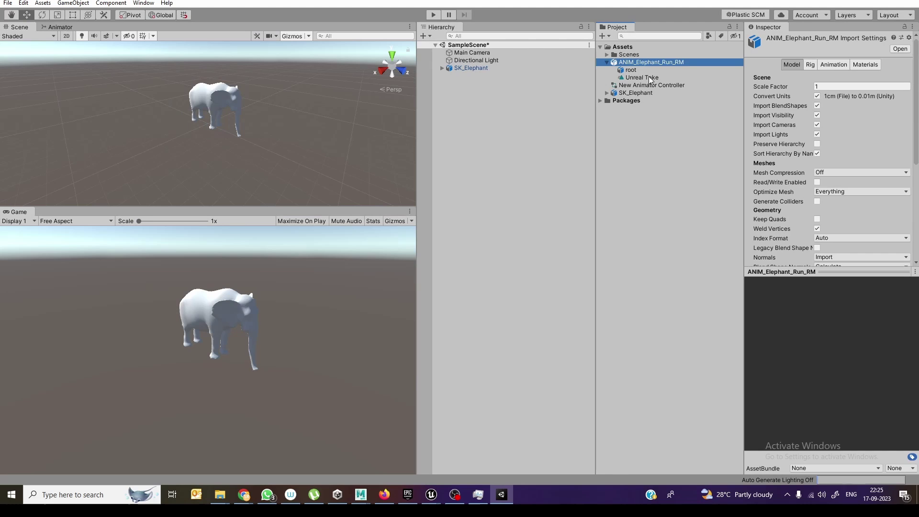
click(833, 64)
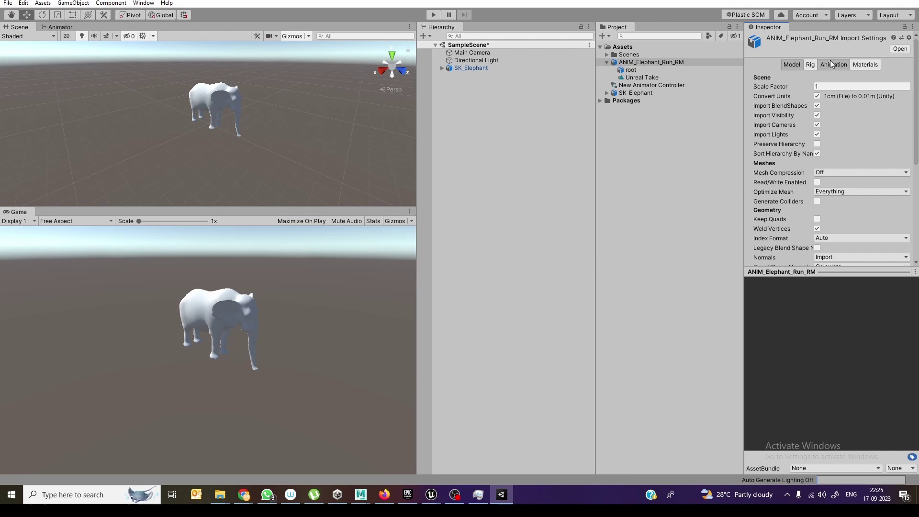
scroll(840, 194, down, 5)
scroll(841, 202, up, 3)
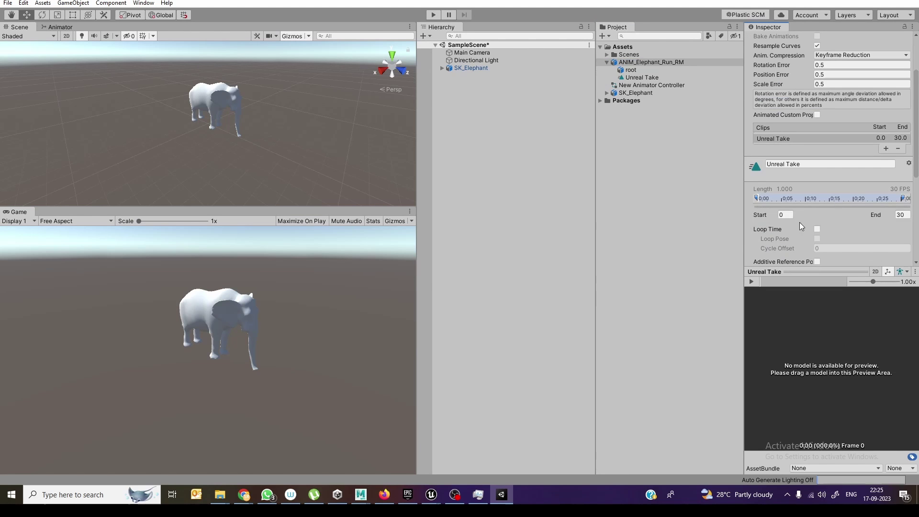
click(816, 229)
scroll(842, 227, down, 4)
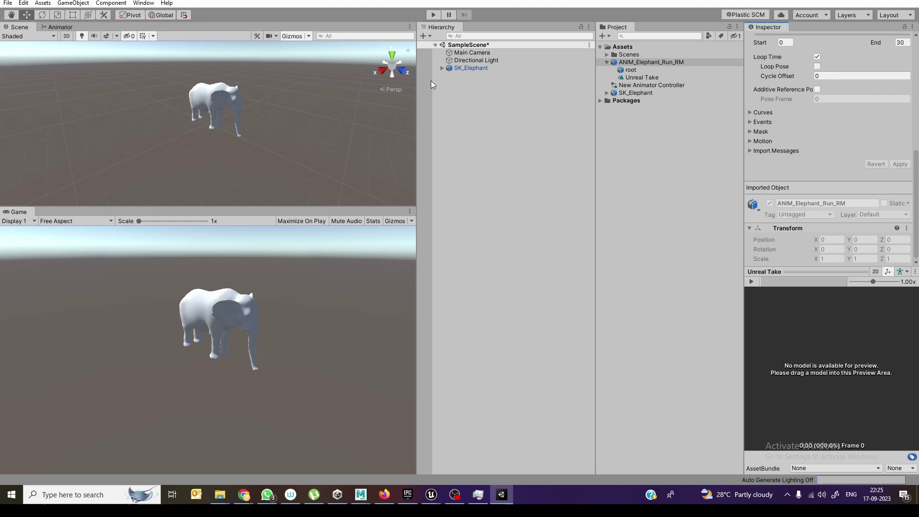
click(435, 15)
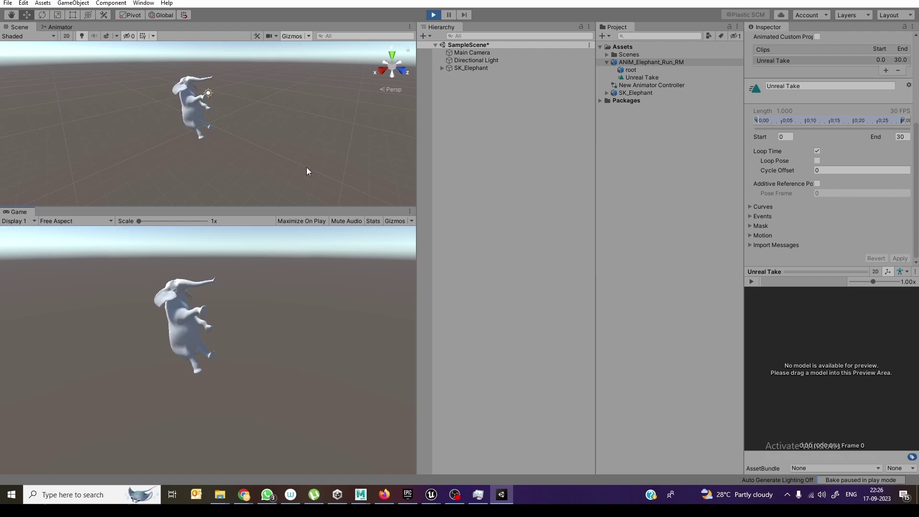
click(432, 15)
Set SK_Elephant's X rotation to 0 and play the scene to check its orientation
click(471, 68)
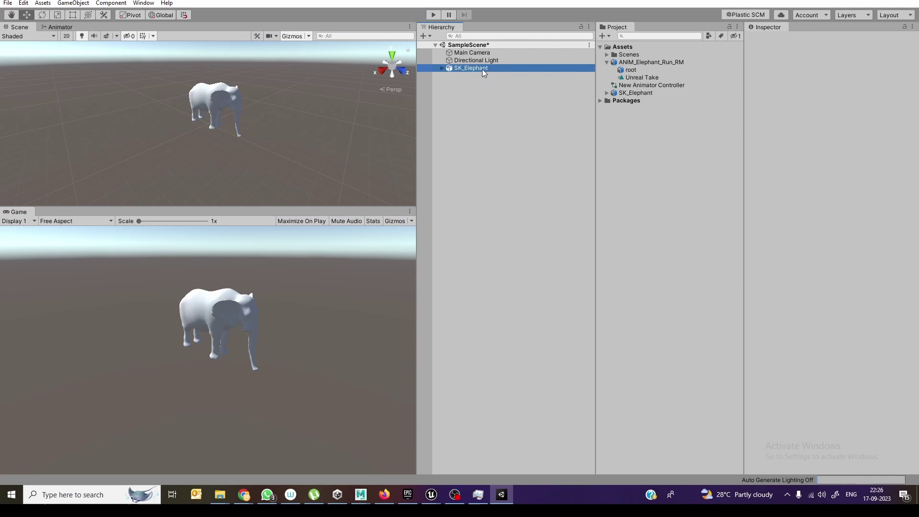
click(831, 95)
text(0)
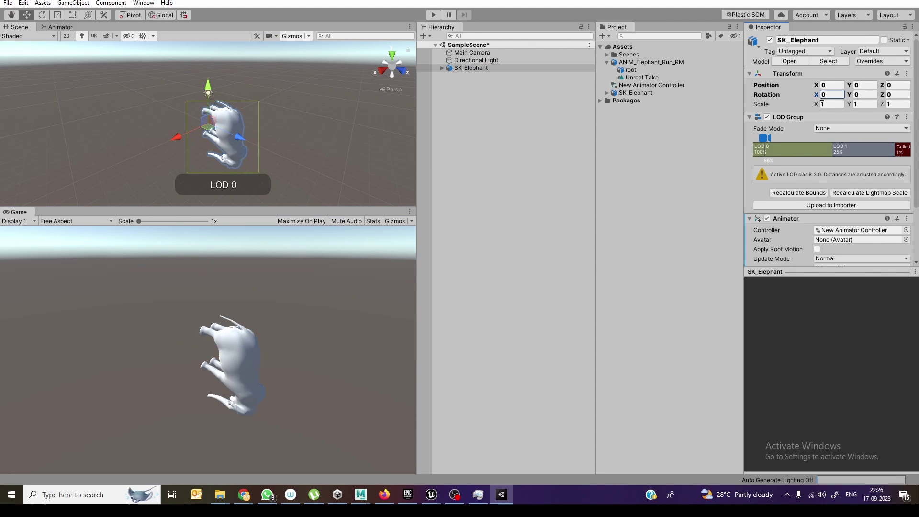
click(503, 160)
click(437, 15)
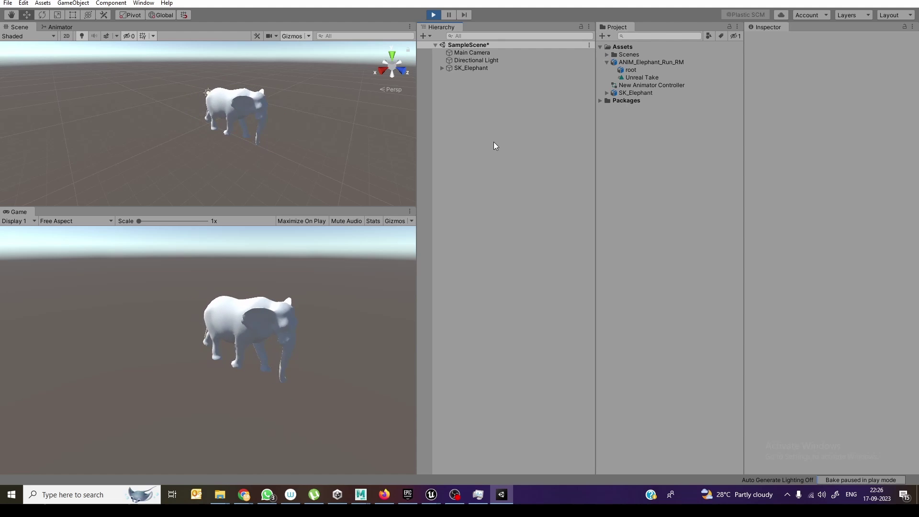
click(434, 15)
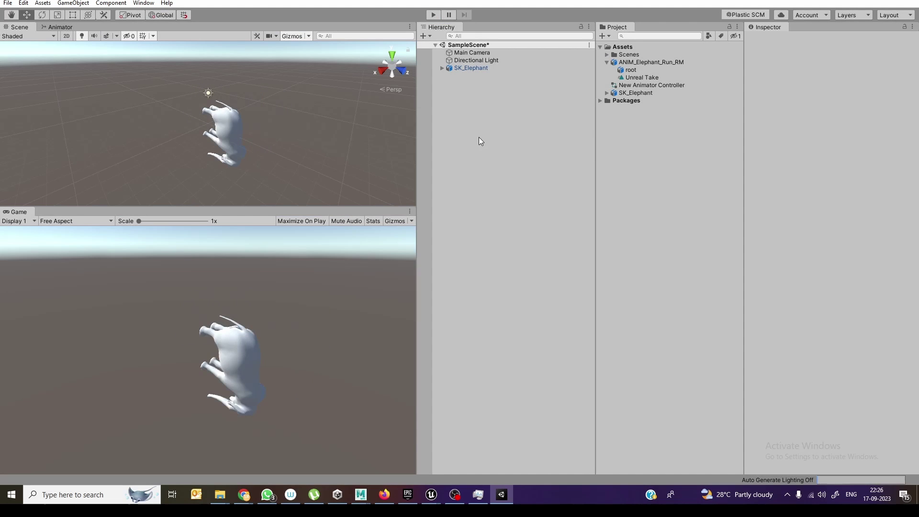
Switch to Maya, import SK_Elephant.FBX from the AnimationAxis folder into the empty scene, and dismiss the import report
click(481, 150)
mouse_move(358, 499)
click(356, 455)
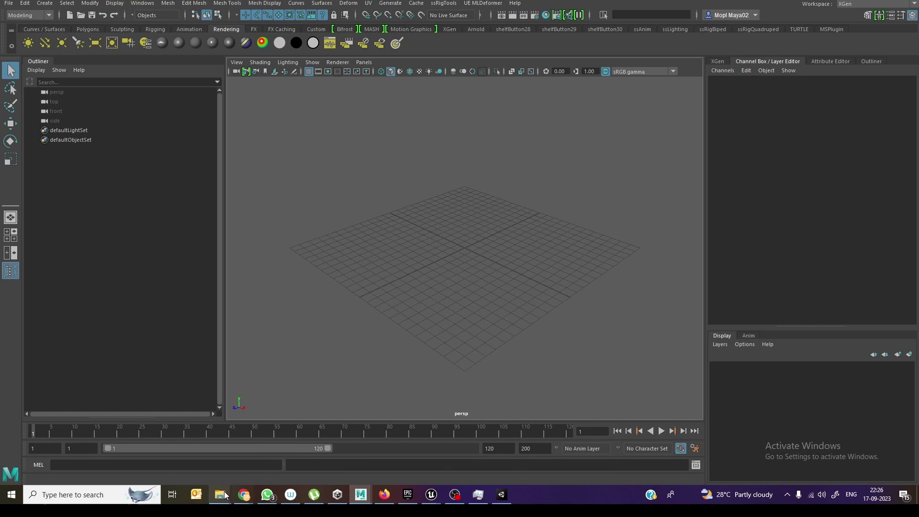
mouse_move(219, 495)
click(258, 461)
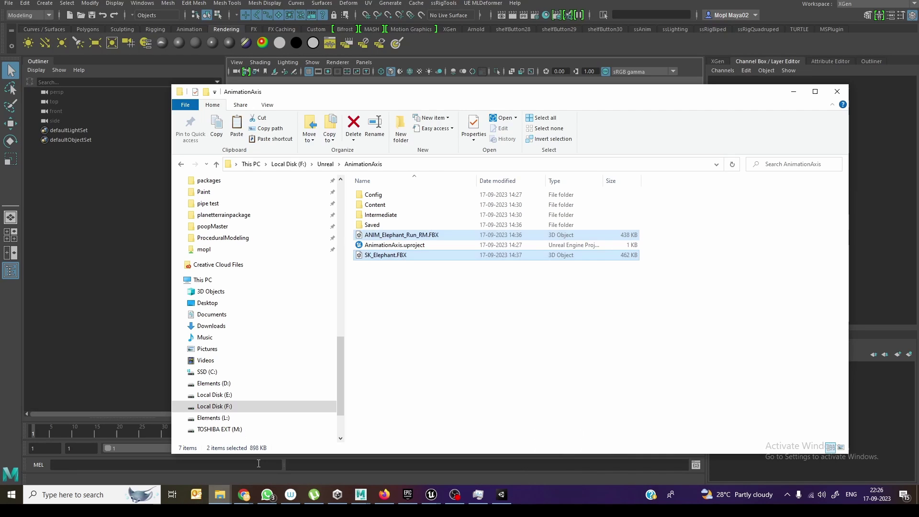
click(480, 303)
drag(425, 92, 696, 91)
click(653, 257)
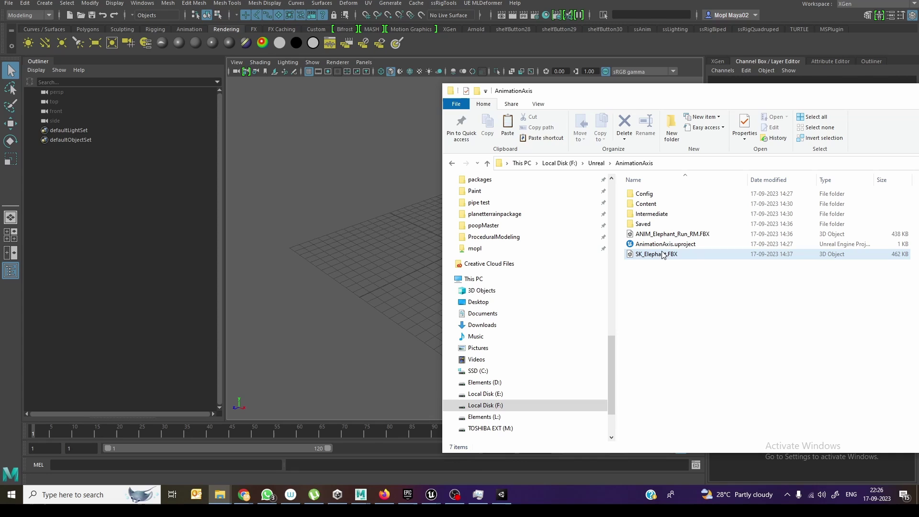
drag(653, 257, 396, 256)
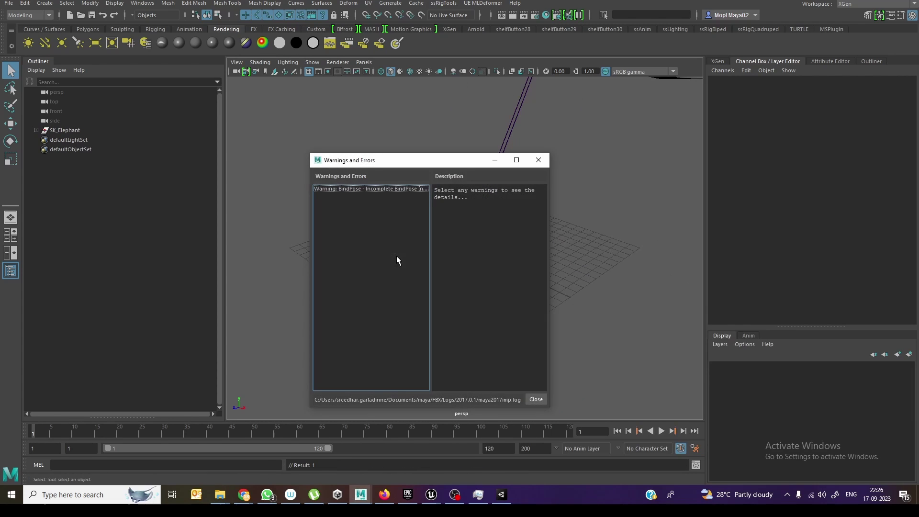
click(537, 159)
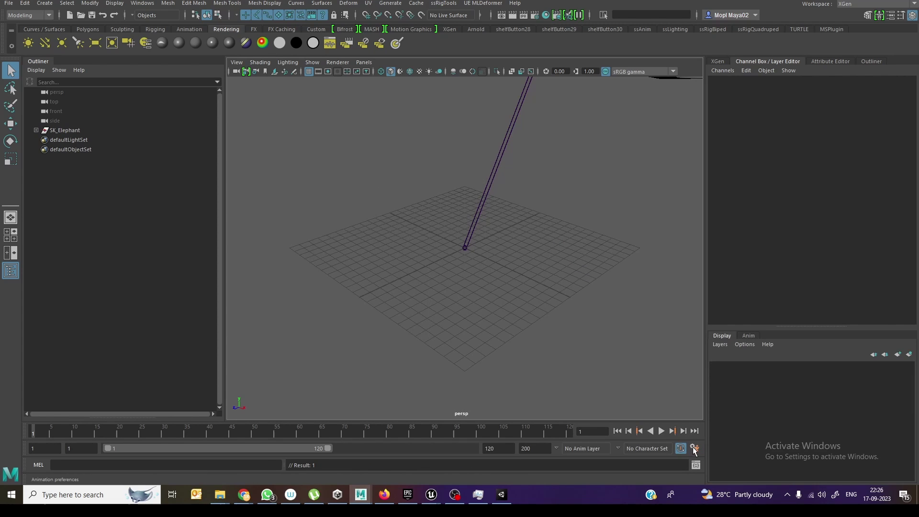
Set the working time unit to NTSC (30 fps) in the preferences and save them
click(693, 448)
click(621, 271)
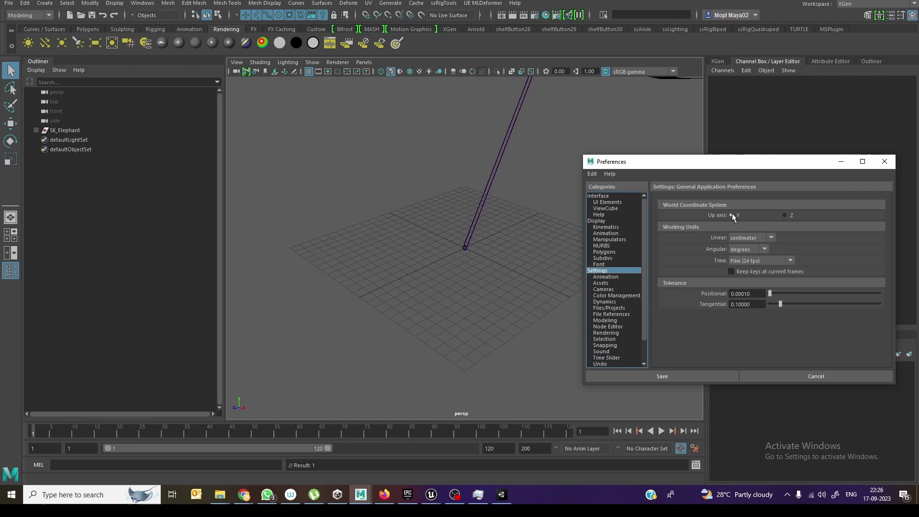
click(760, 261)
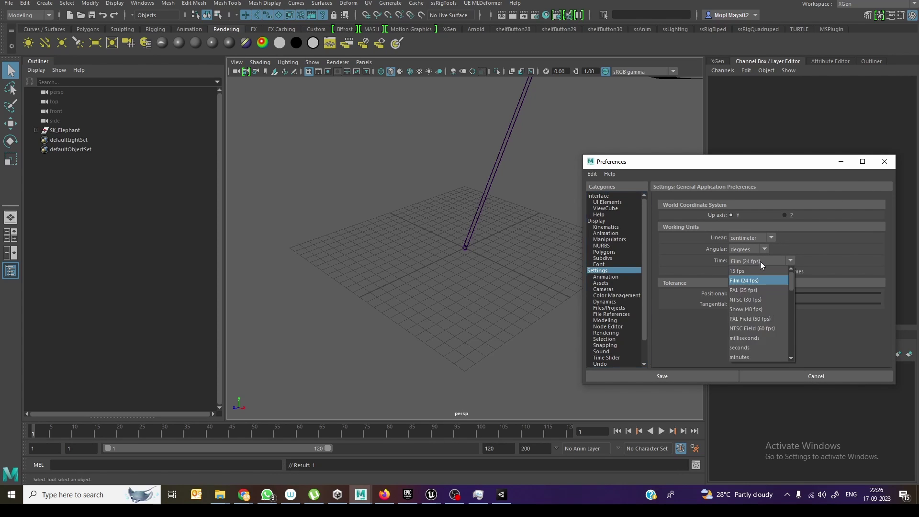
click(762, 295)
click(689, 376)
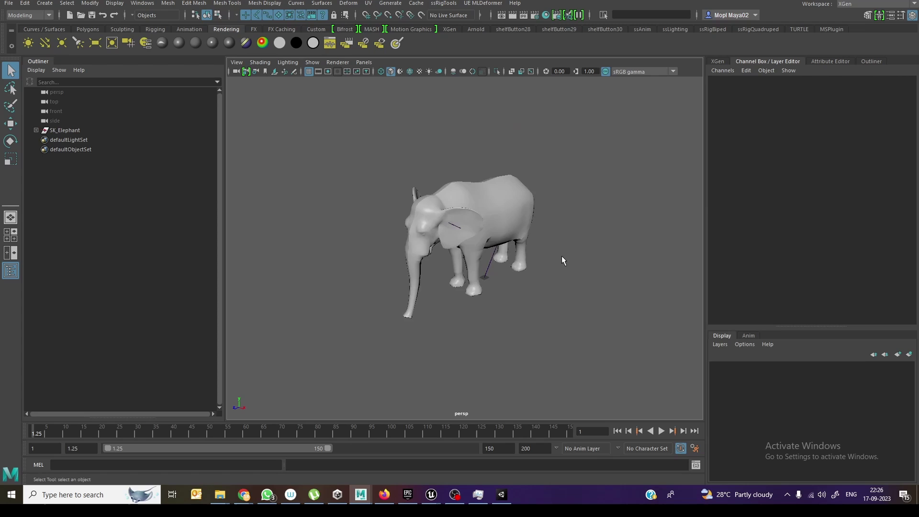
Examine the imported SK_Elephant's rotation values, orientation and child hierarchy
mouse_move(561, 255)
alt+mouse_down()
mouse_move(493, 271)
mouse_move(574, 266)
alt+mouse_up()
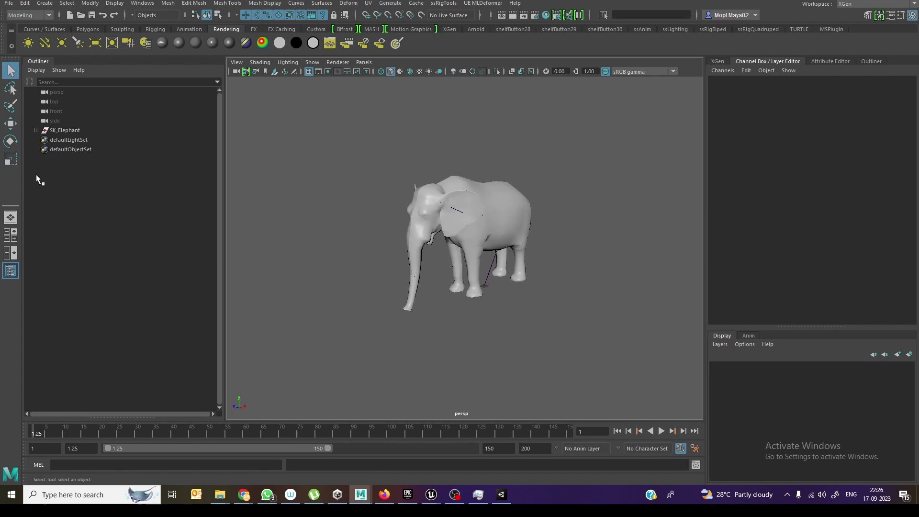
click(68, 132)
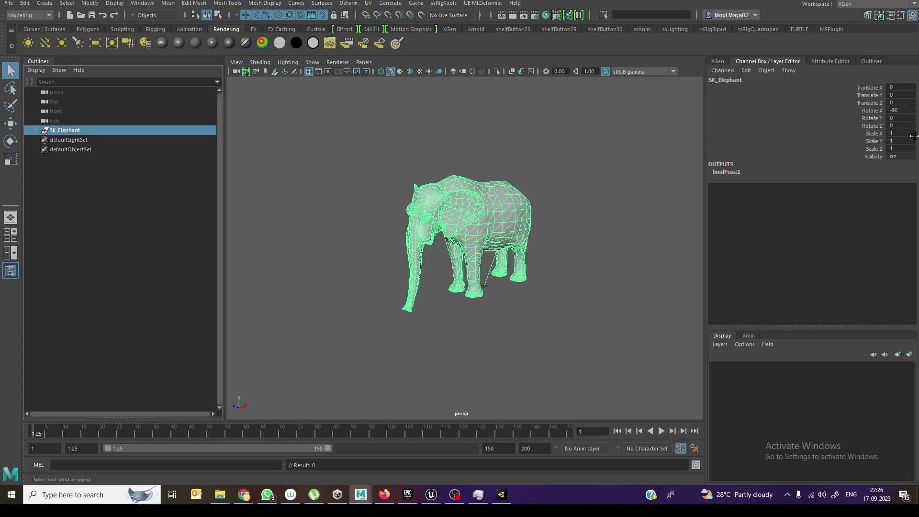
mouse_move(536, 249)
alt+mouse_down()
mouse_move(498, 249)
mouse_move(541, 250)
alt+mouse_up()
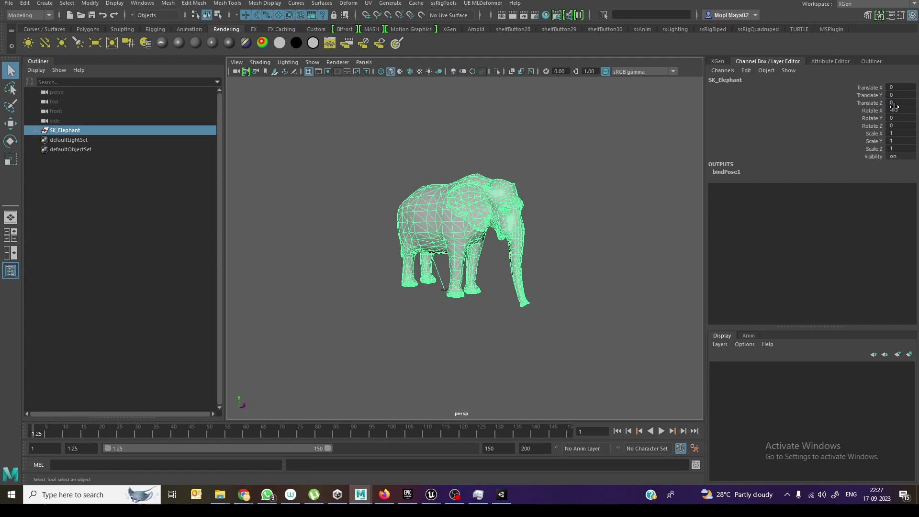
click(37, 130)
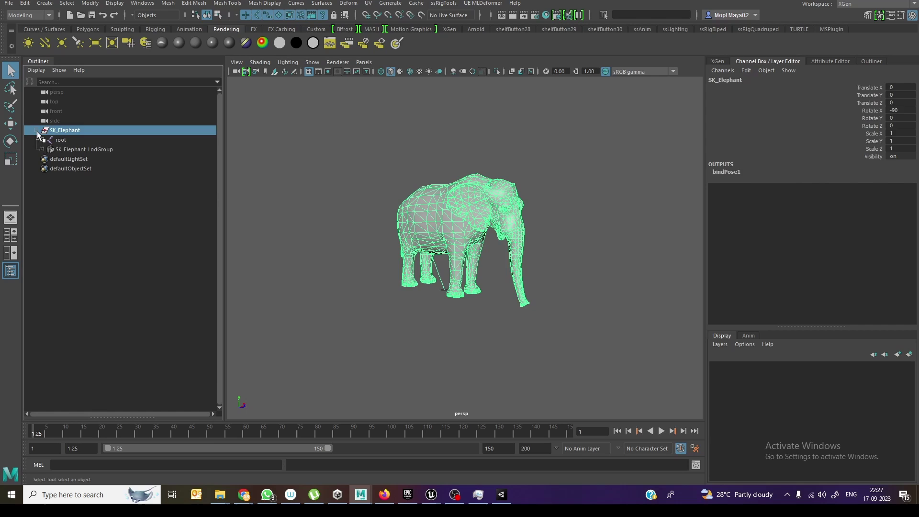
click(93, 176)
click(78, 134)
alt+drag(617, 228, 211, 410)
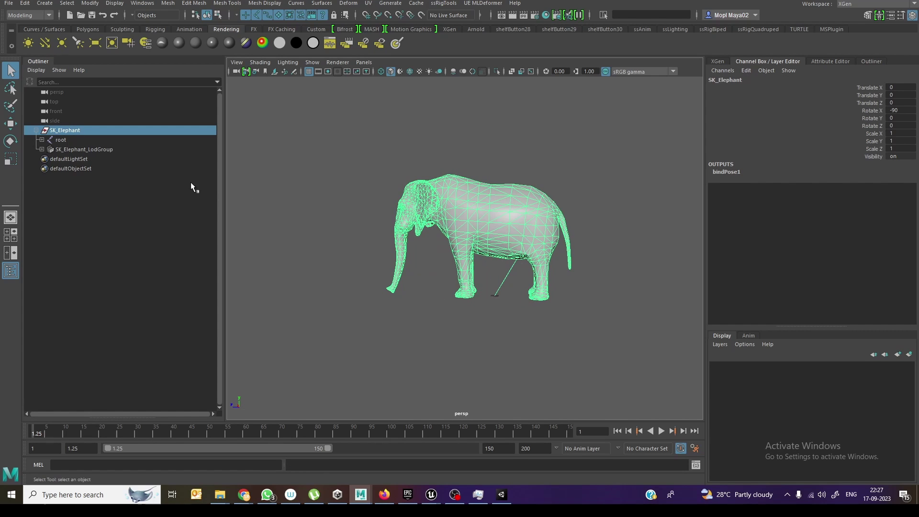
click(123, 229)
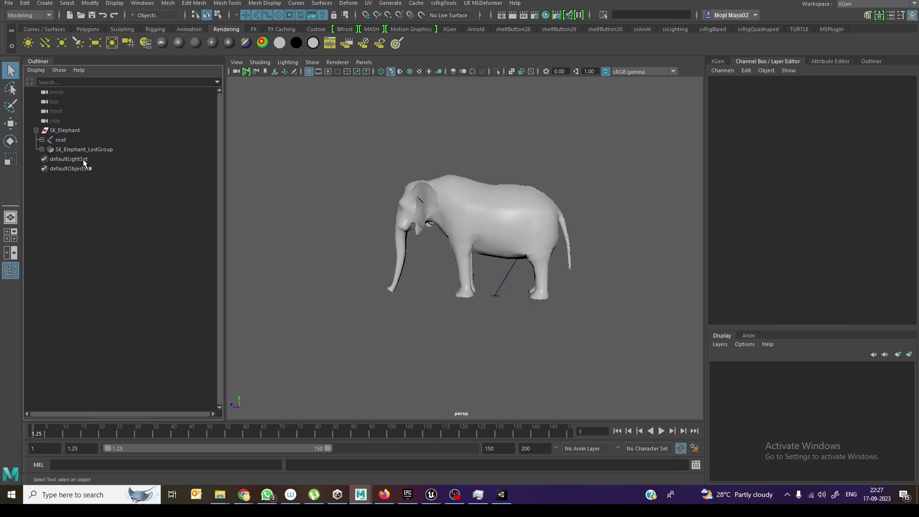
Expand SK_Elephant_LodGroup and examine the SK_Elephant_LOD0 and SK_Elephant_LOD1 meshes
click(42, 150)
click(98, 168)
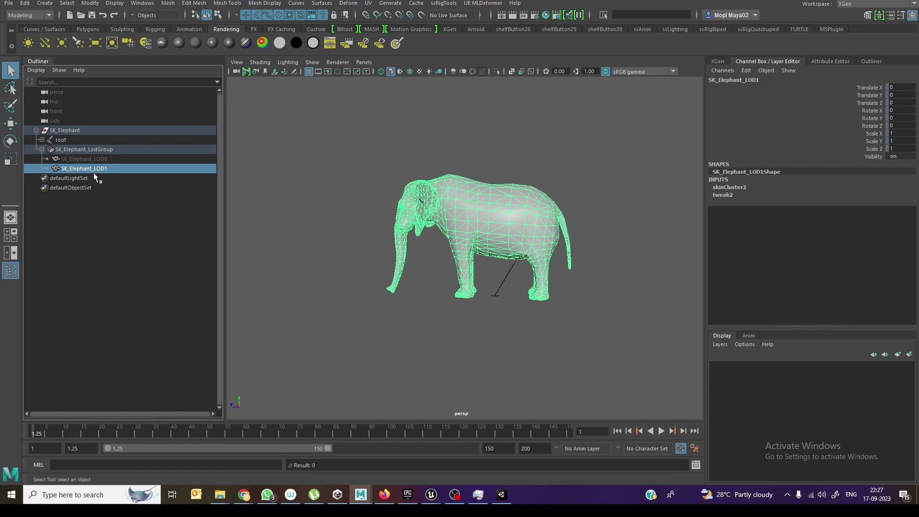
key(f)
alt+drag(476, 201, 516, 204)
click(122, 234)
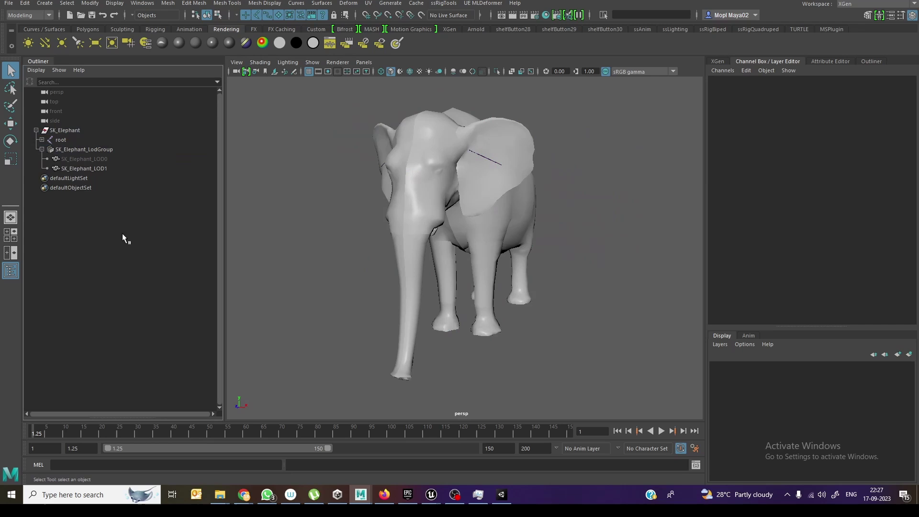
click(77, 169)
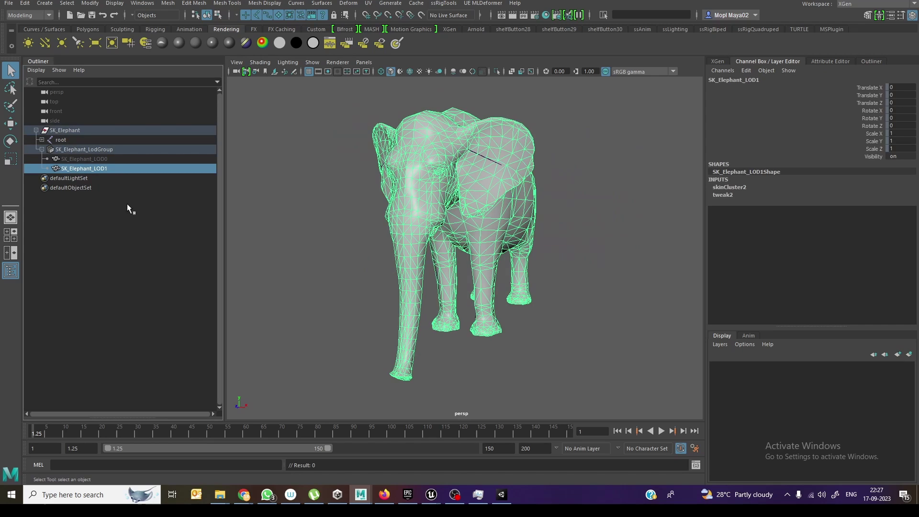
click(103, 160)
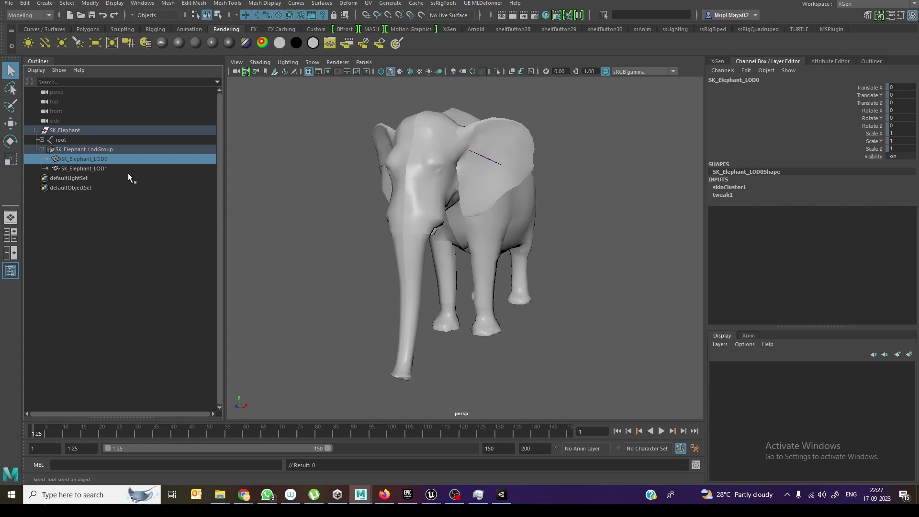
click(105, 169)
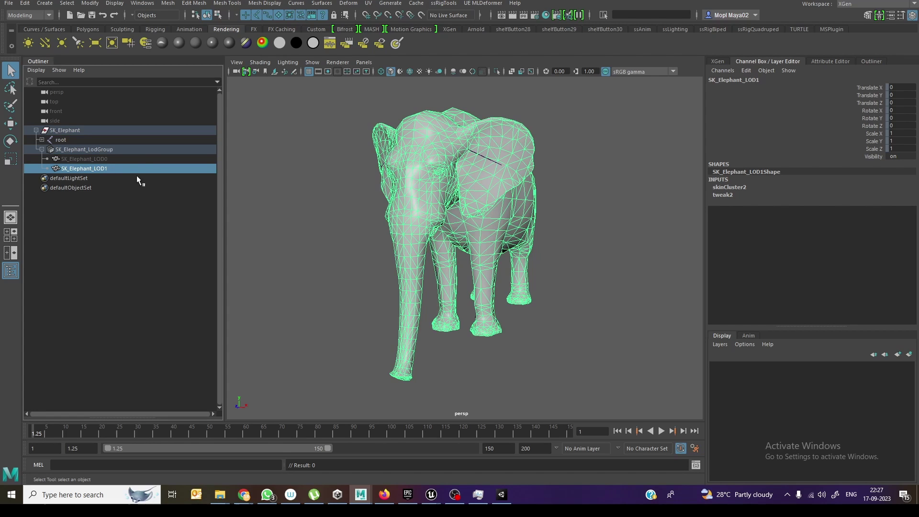
Duplicate the SK_Elephant_LOD0 mesh within the LOD group, then select SK_Elephant_LOD1
click(116, 158)
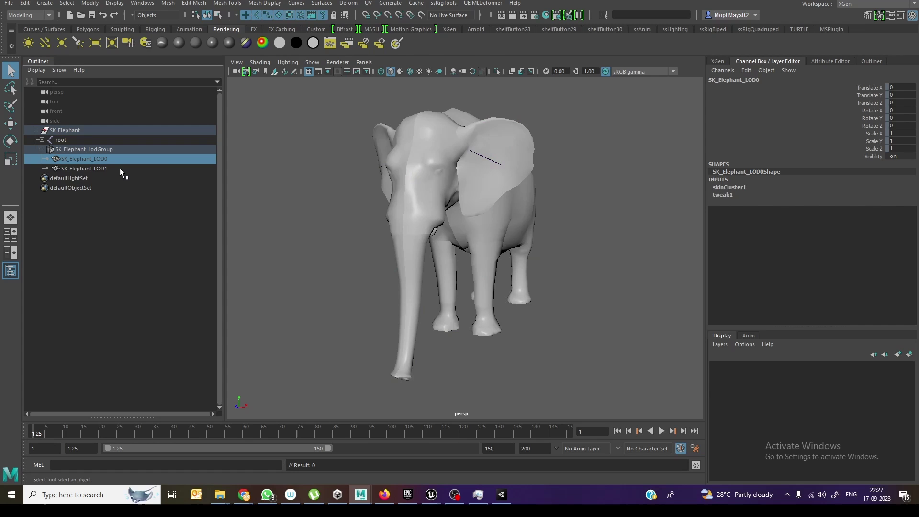
key(ctrl+d)
alt+drag(231, 210, 440, 207)
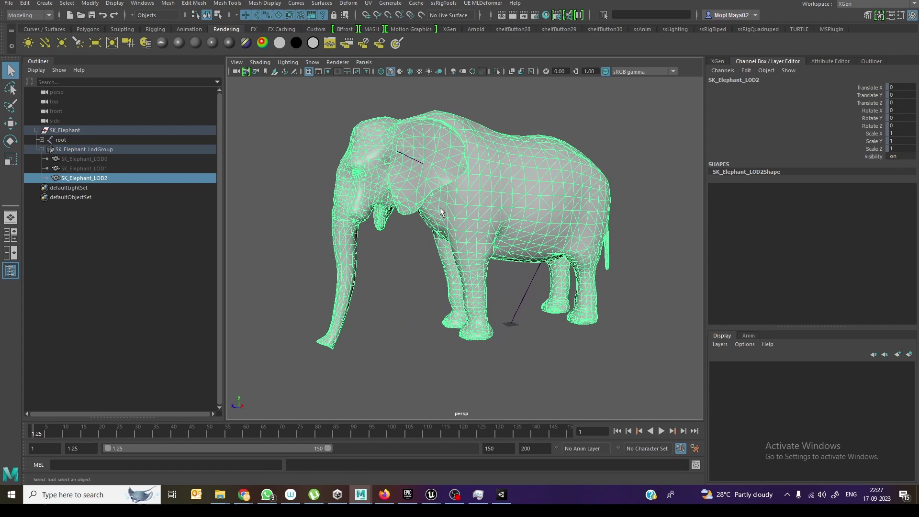
click(117, 216)
click(110, 168)
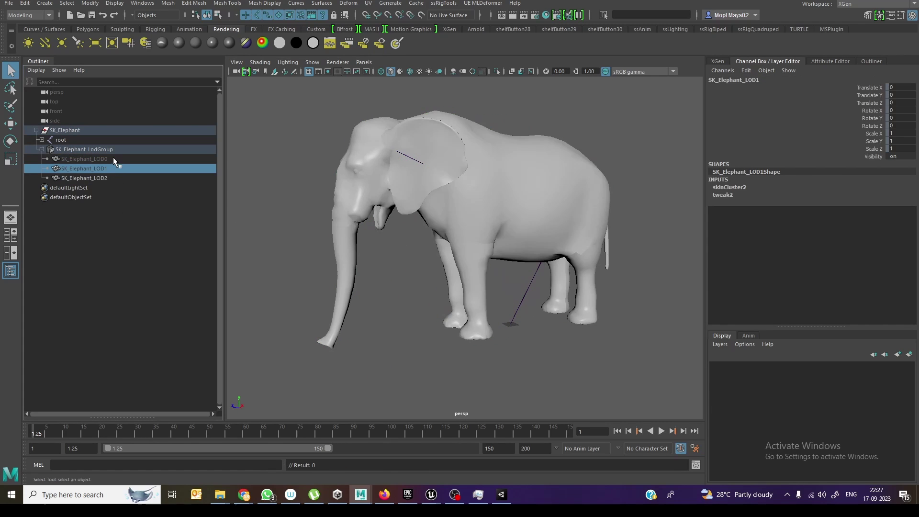
Unparent the SK_Elephant_LOD2 mesh from the LOD group to the world level
click(105, 179)
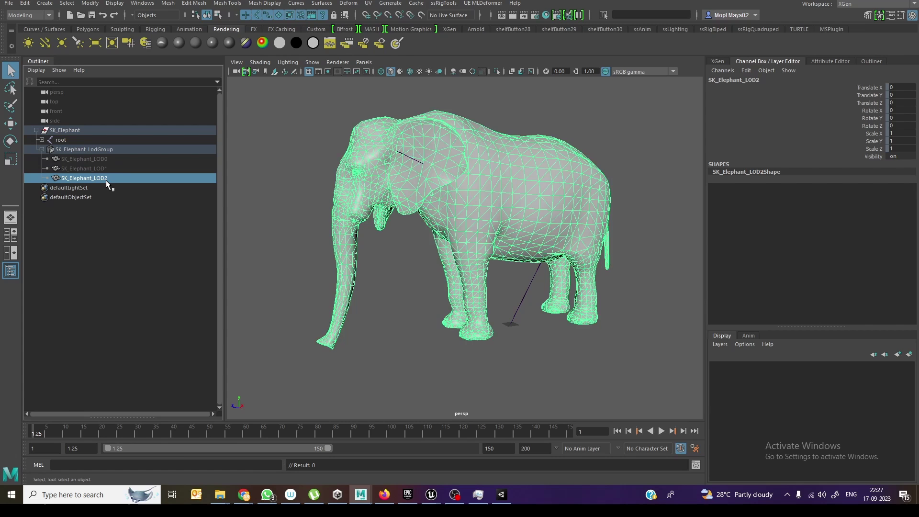
alt+drag(524, 226, 465, 225)
click(292, 215)
click(104, 178)
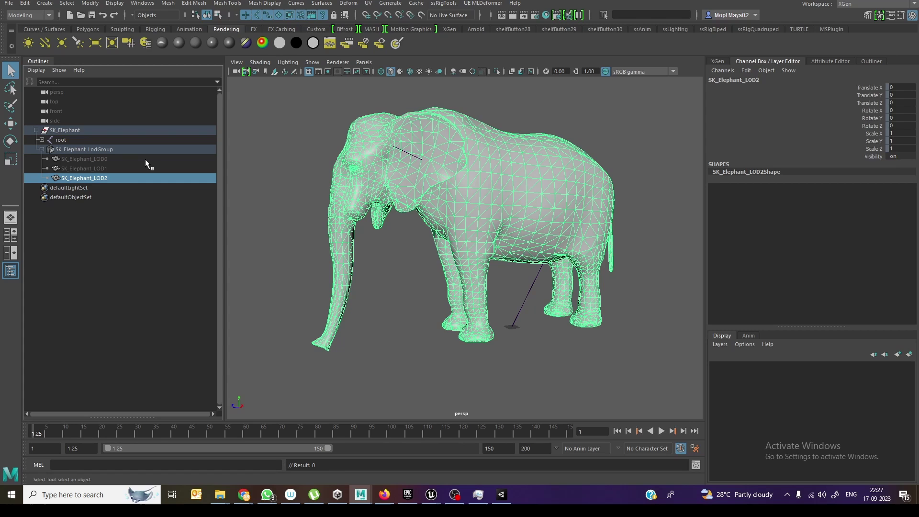
key(shift+p)
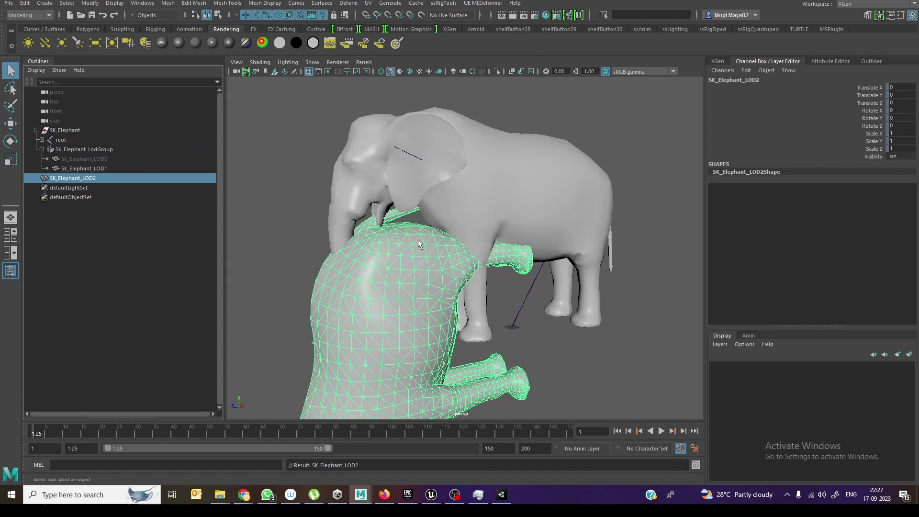
scroll(417, 239, down, 5)
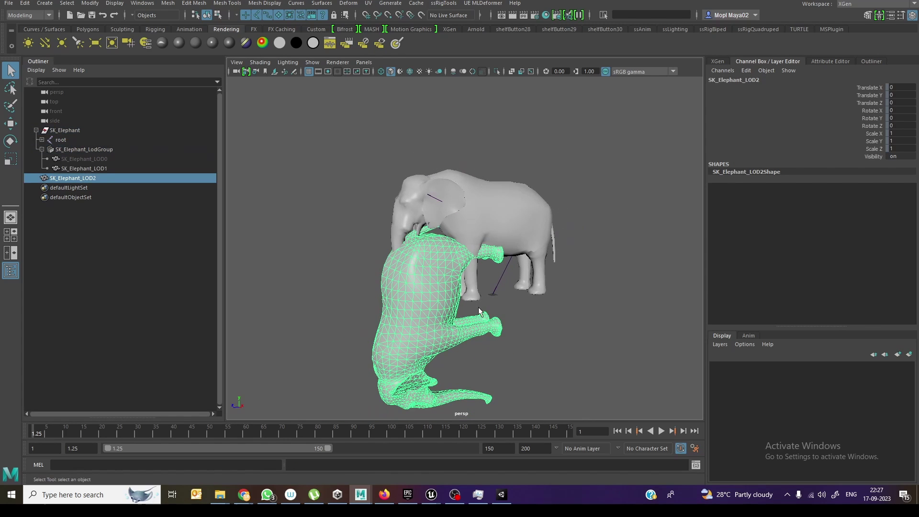
Unlock the translate, rotate and scale channels of SK_Elephant_LOD2
key(e)
drag(877, 91, 869, 152)
right_click(869, 152)
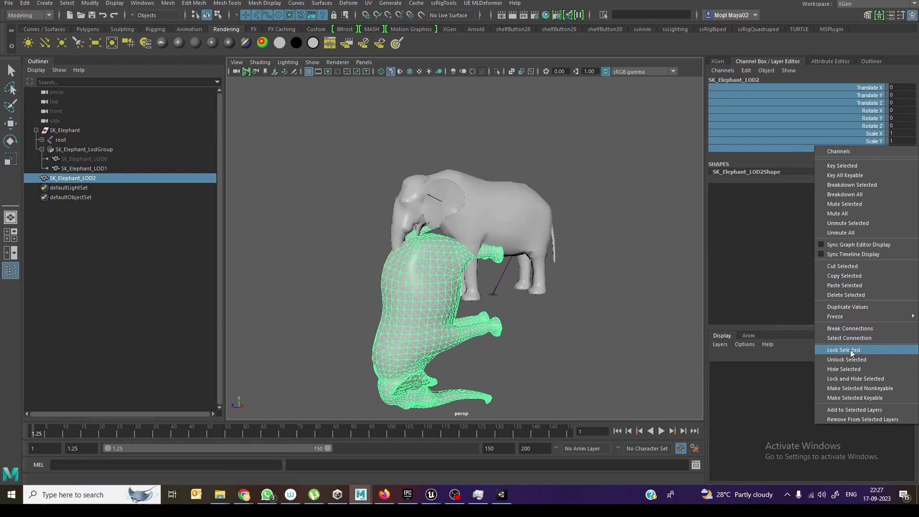
click(854, 361)
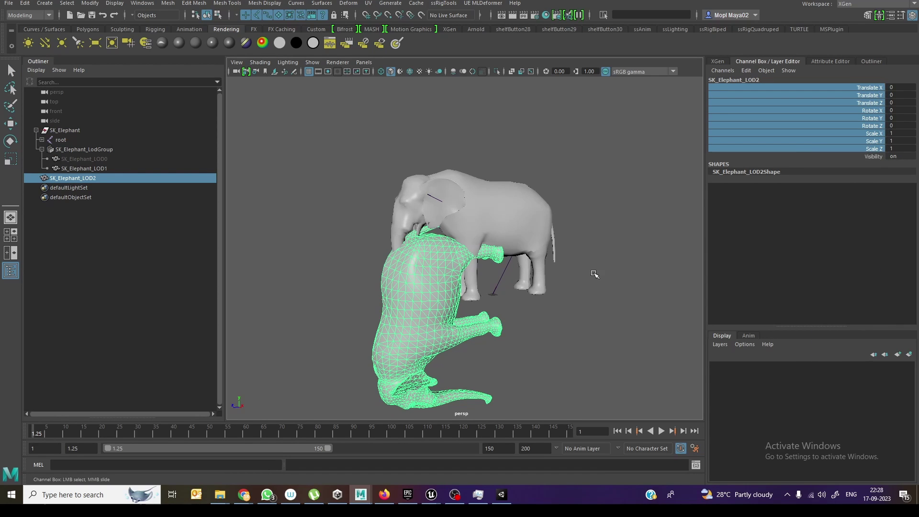
click(550, 329)
click(523, 280)
Set SK_Elephant_LOD2's Rotate X to -90 and check its alignment with the original elephant
click(898, 109)
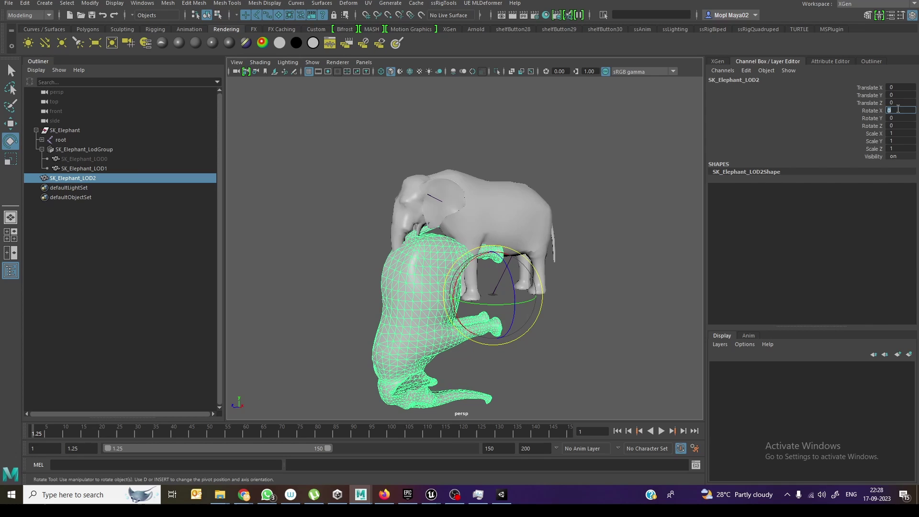
text(-90)
key(Return)
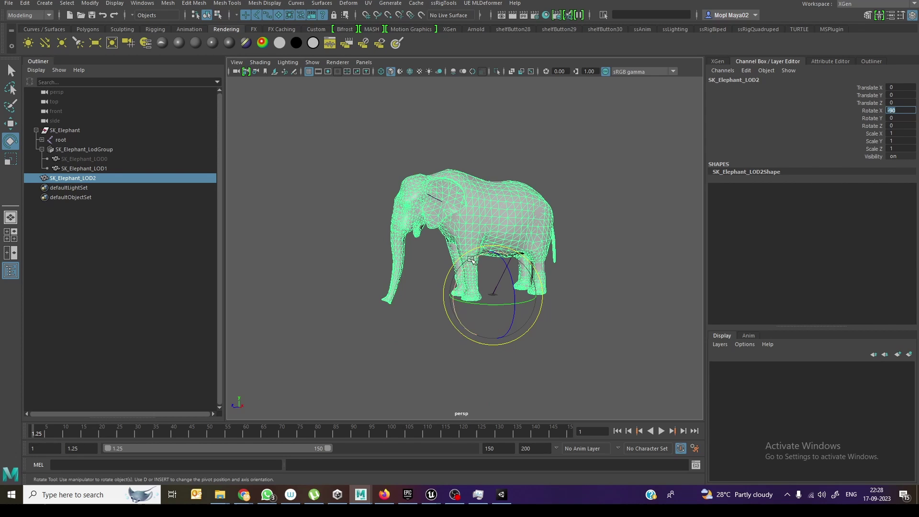
alt+drag(593, 263, 554, 263)
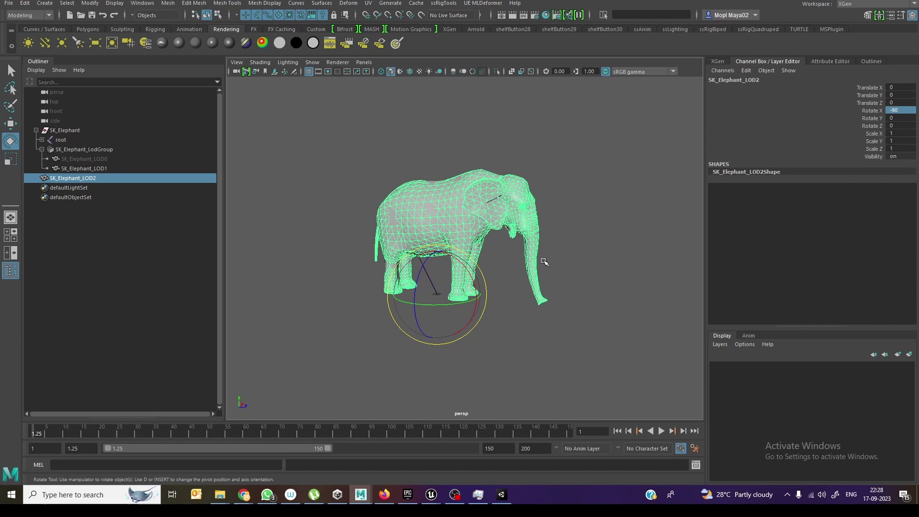
Set the start time of the playback range to frame 1
click(90, 452)
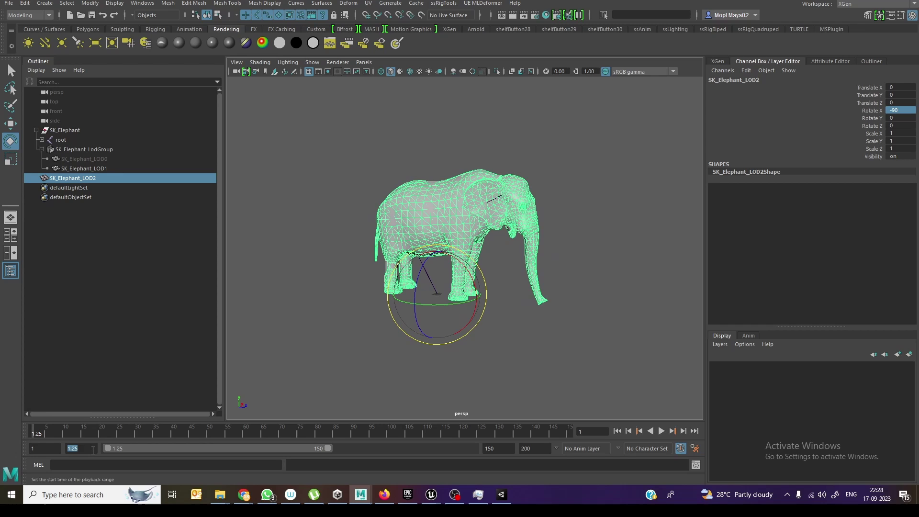
text(1)
key(Return)
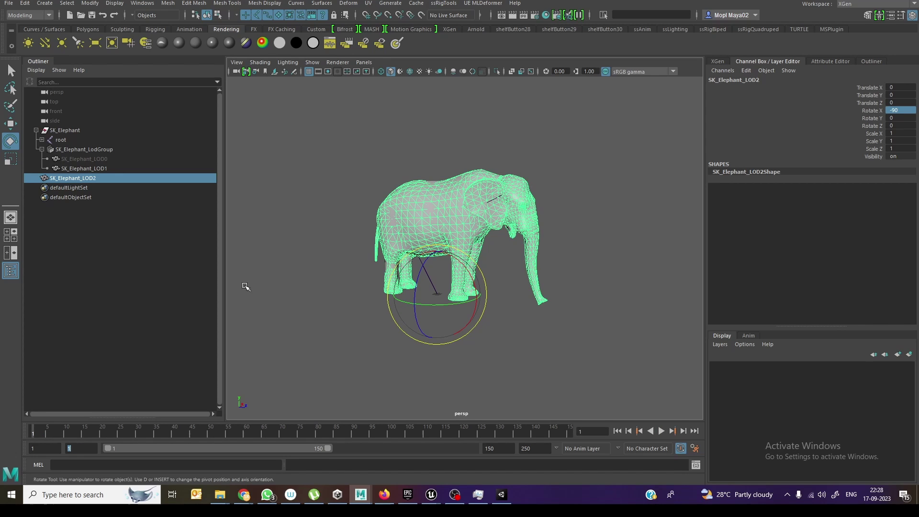
click(245, 286)
Unparent the root joint from SK_Elephant so it sits at the world level
click(90, 178)
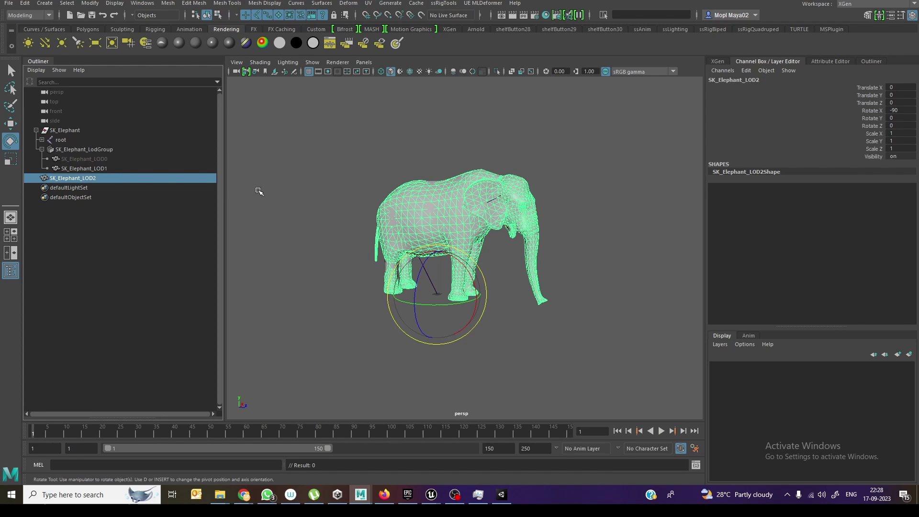
alt+drag(419, 215, 402, 219)
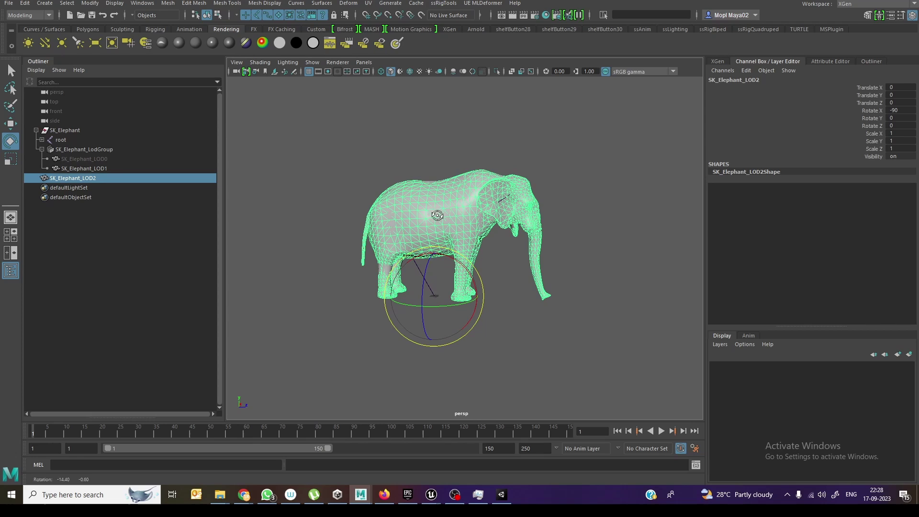
click(75, 212)
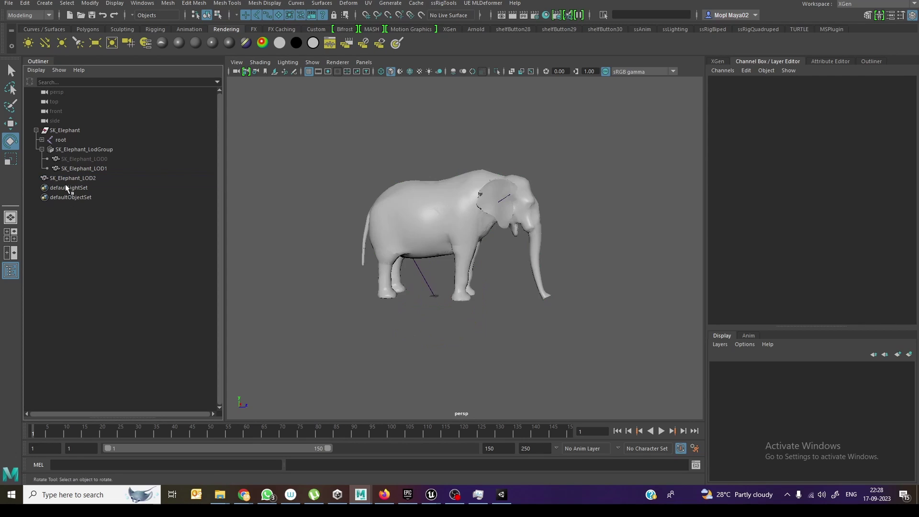
click(61, 140)
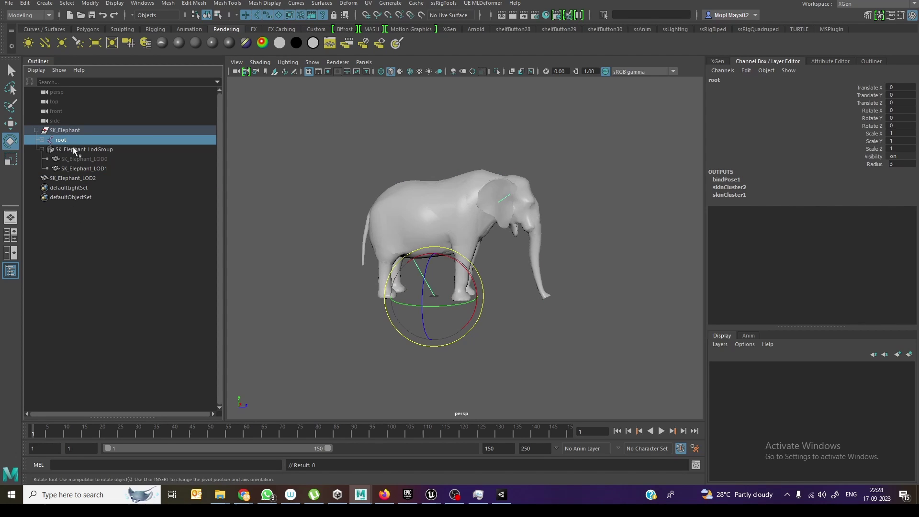
key(shift+p)
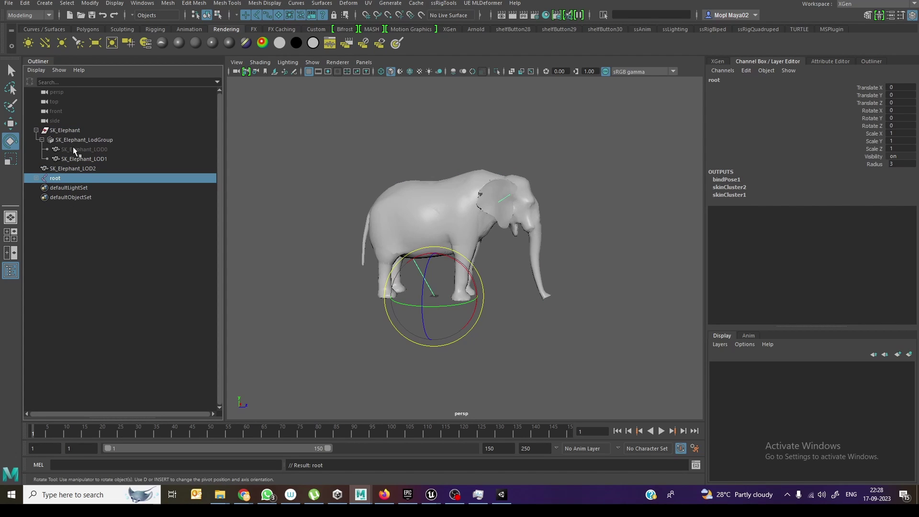
click(97, 208)
Bind the SK_Elephant_LOD2 mesh to the root joint with Bind Skin from the Rigging menu set
click(85, 168)
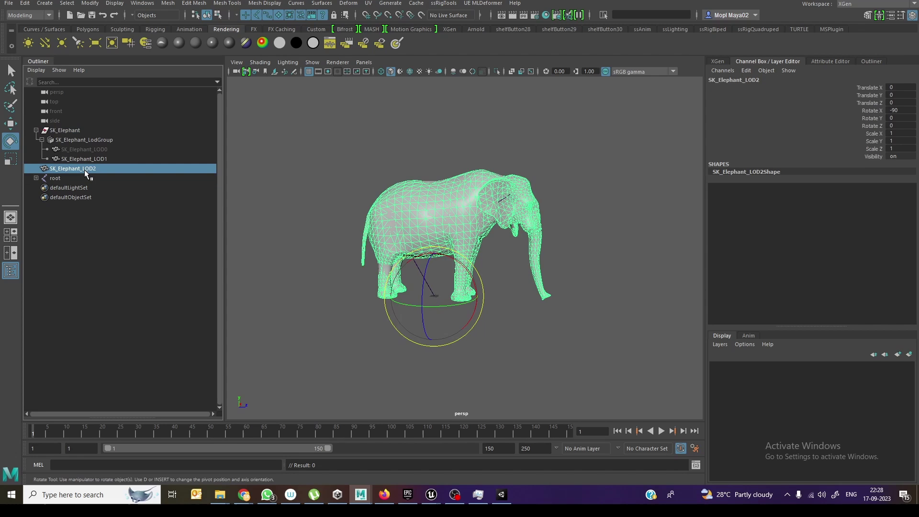
ctrl+click(55, 178)
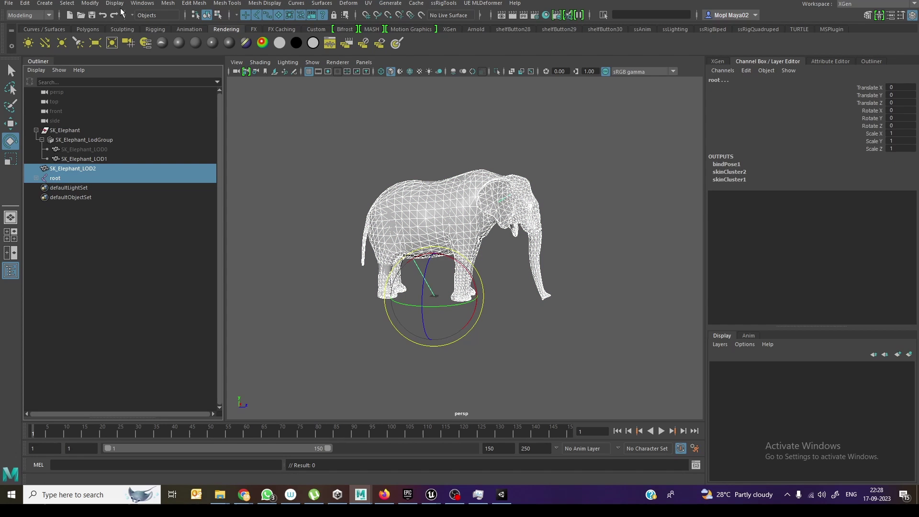
click(39, 14)
click(17, 35)
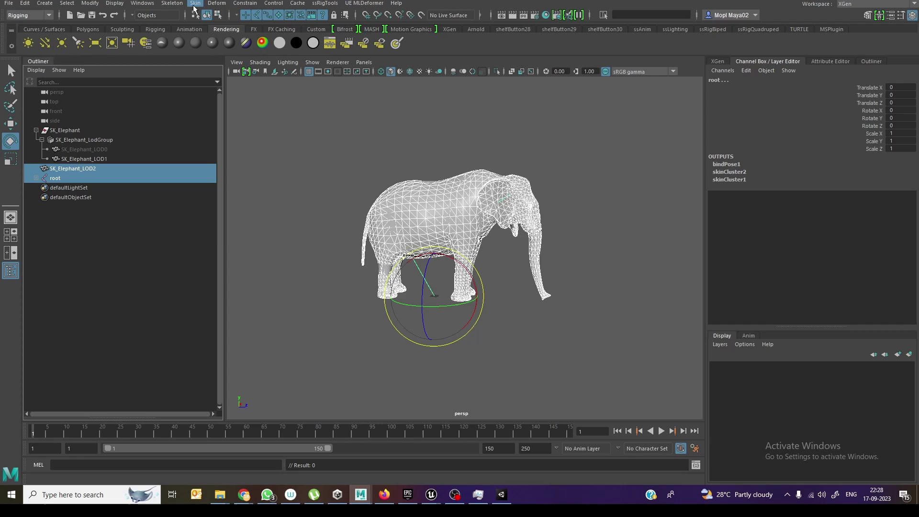
click(195, 2)
click(214, 22)
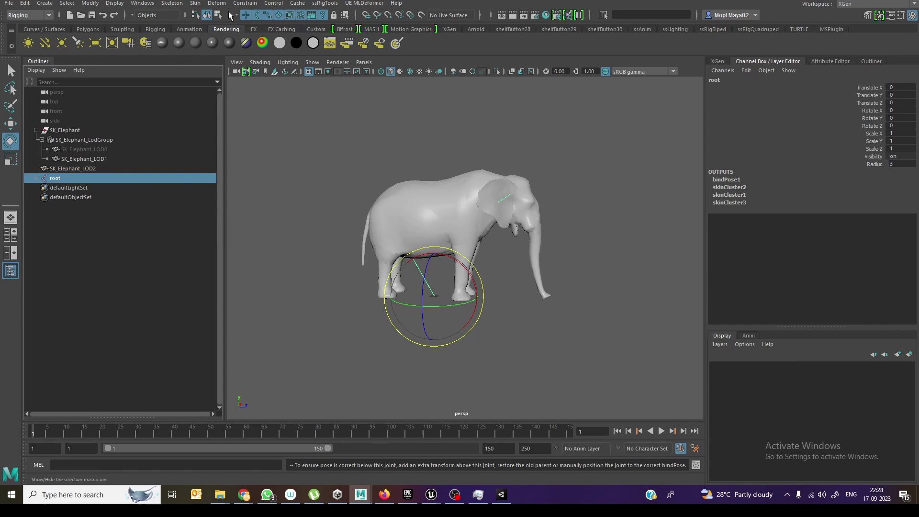
Examine the Bind Skin options, including bind method and max influences, and close them without applying
click(195, 3)
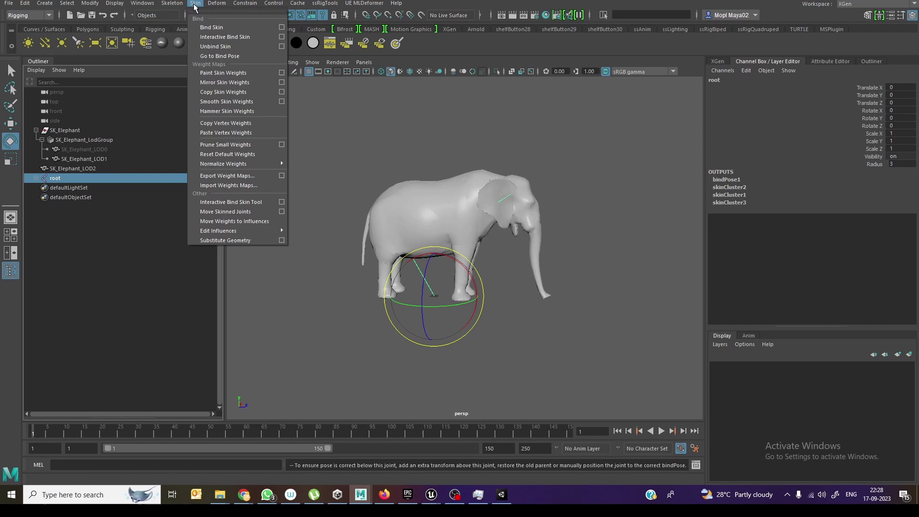
click(282, 27)
click(447, 106)
click(488, 126)
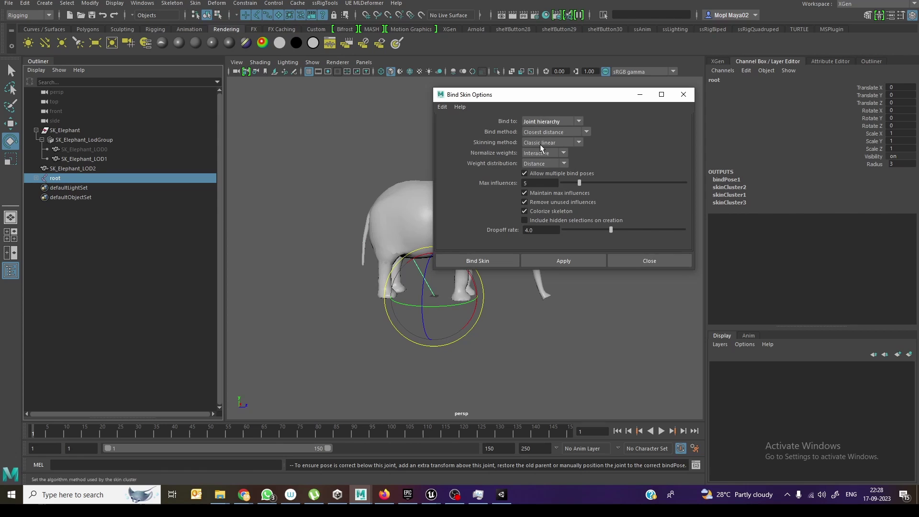
click(669, 261)
click(114, 262)
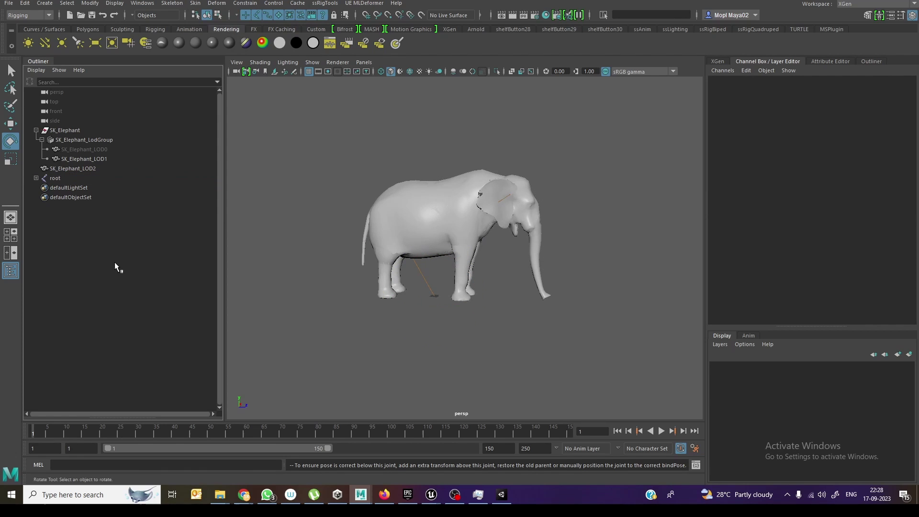
Copy the skin weights from SK_Elephant_LOD0 to SK_Elephant_LOD2
click(105, 149)
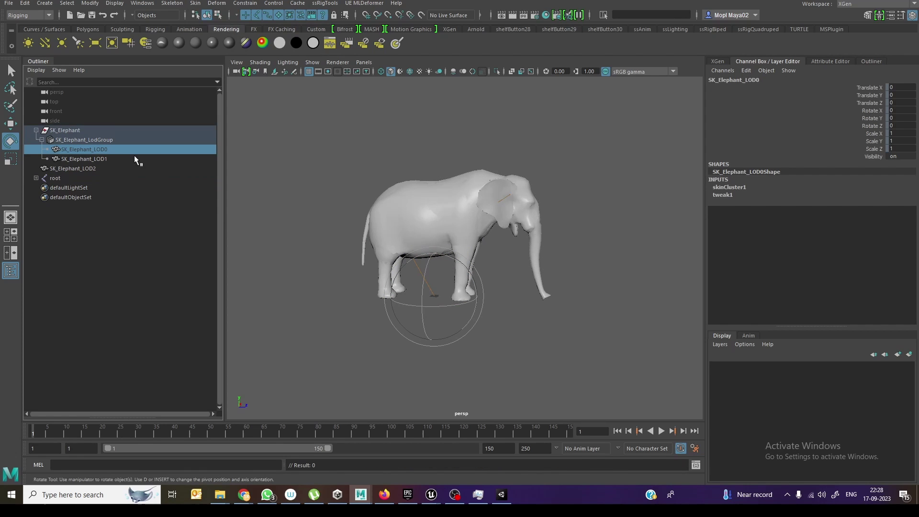
ctrl+click(117, 168)
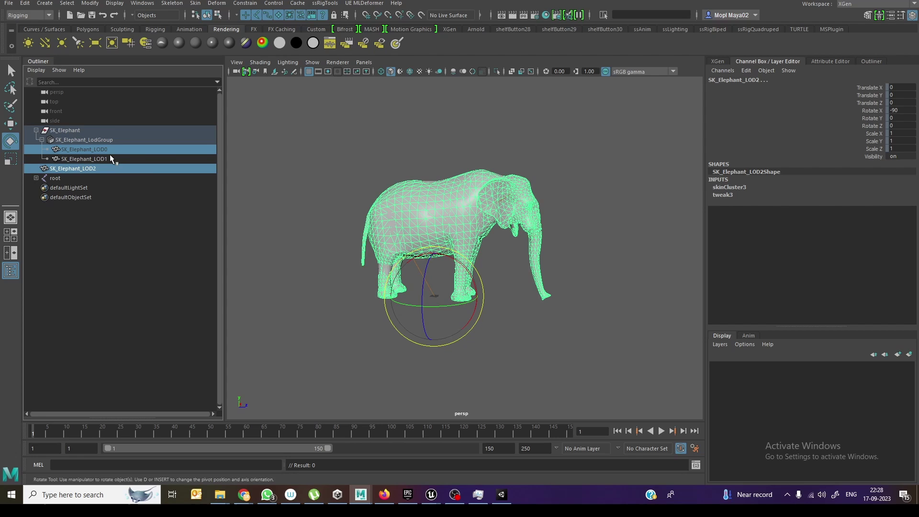
click(195, 4)
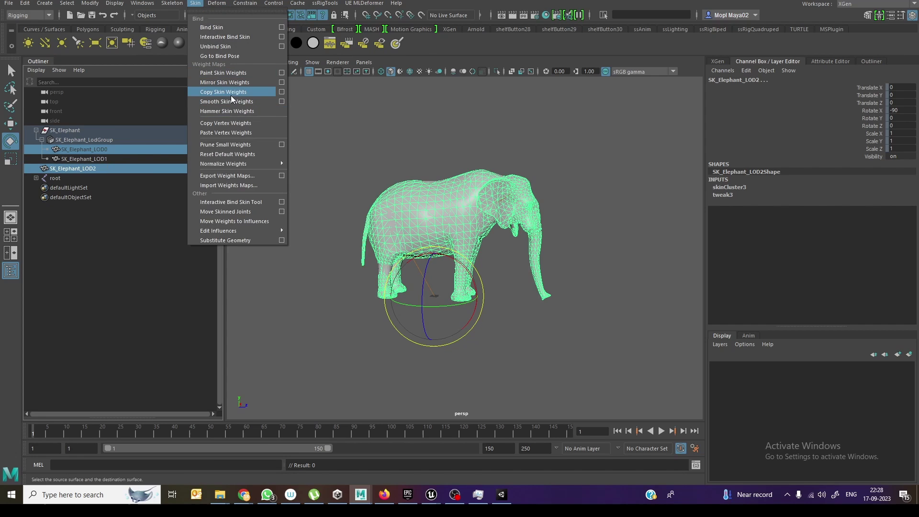
click(231, 95)
click(294, 166)
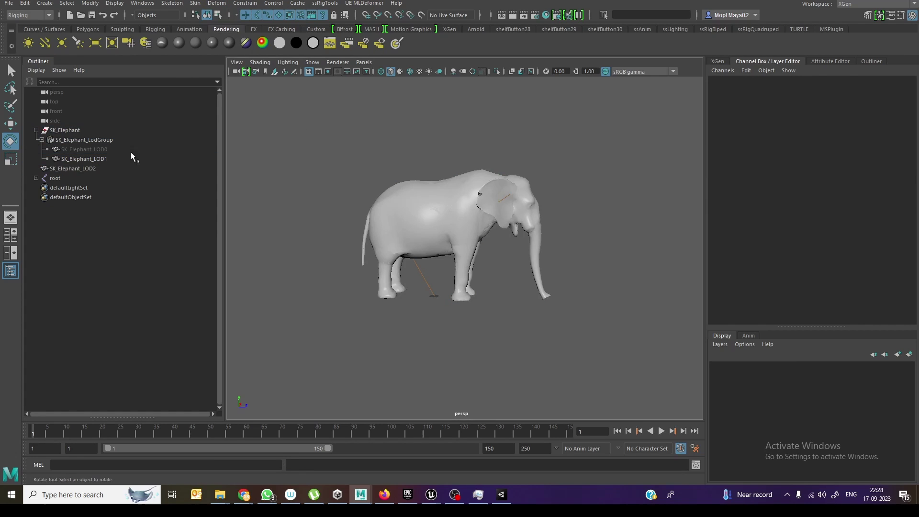
Group the SK_Elephant_LOD2 mesh and the root joint together under a new group
click(126, 150)
click(105, 168)
click(109, 158)
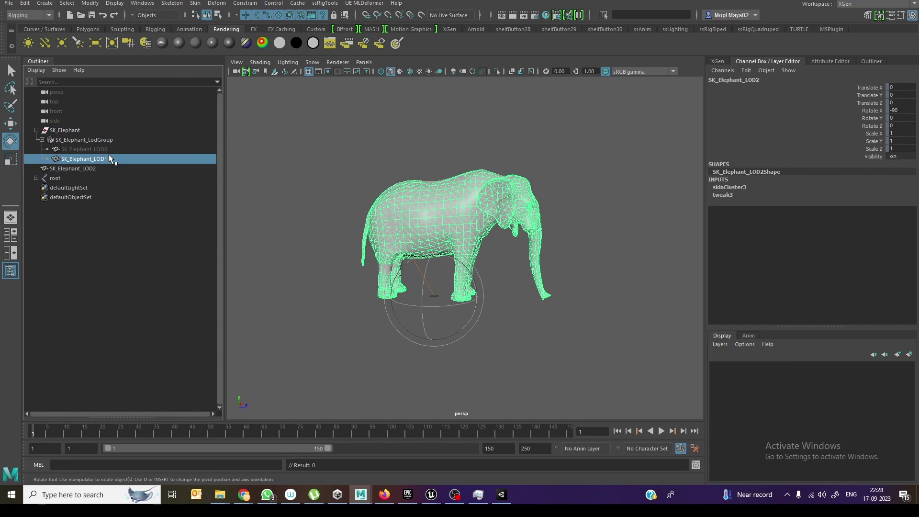
click(85, 130)
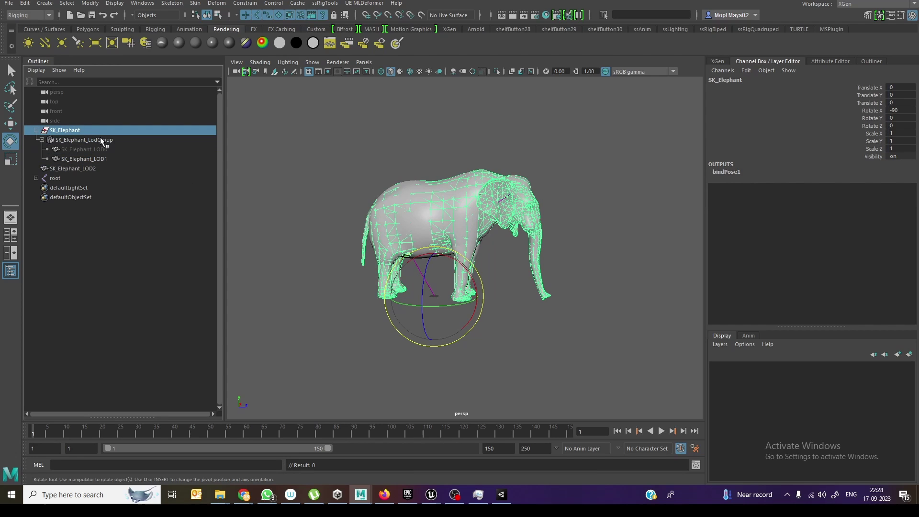
click(81, 168)
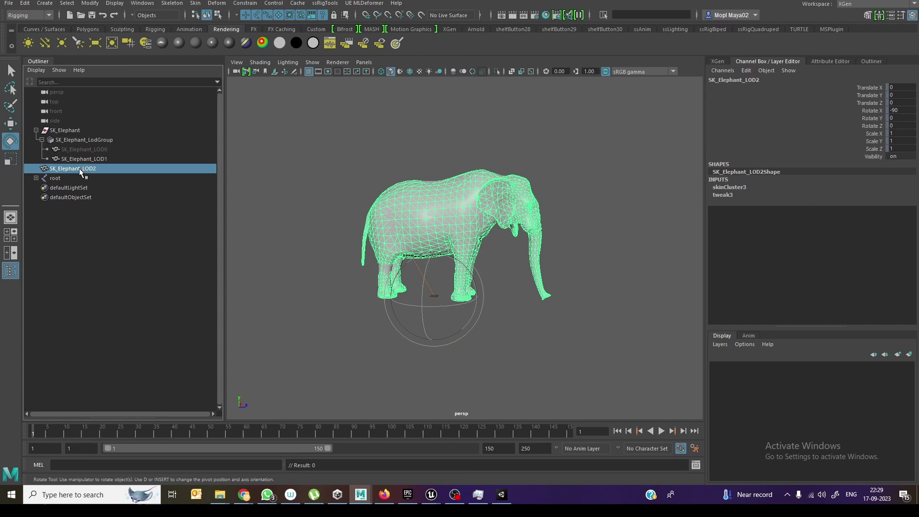
ctrl+click(64, 177)
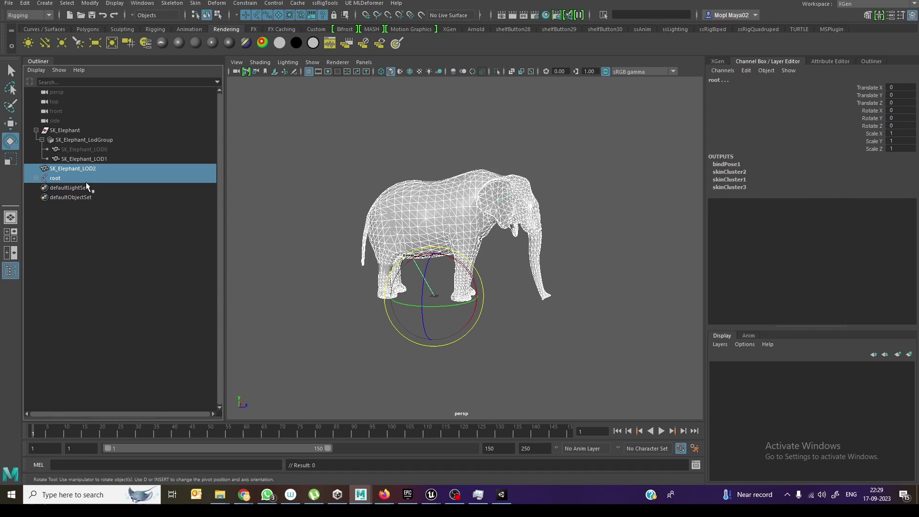
key(ctrl+g)
click(85, 197)
Delete the original SK_Elephant group with its remaining LOD group and meshes
click(74, 128)
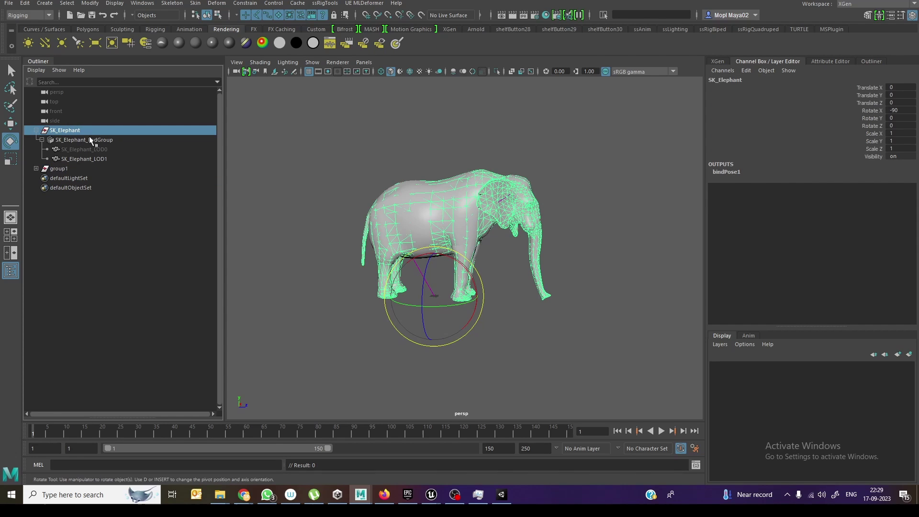
click(113, 216)
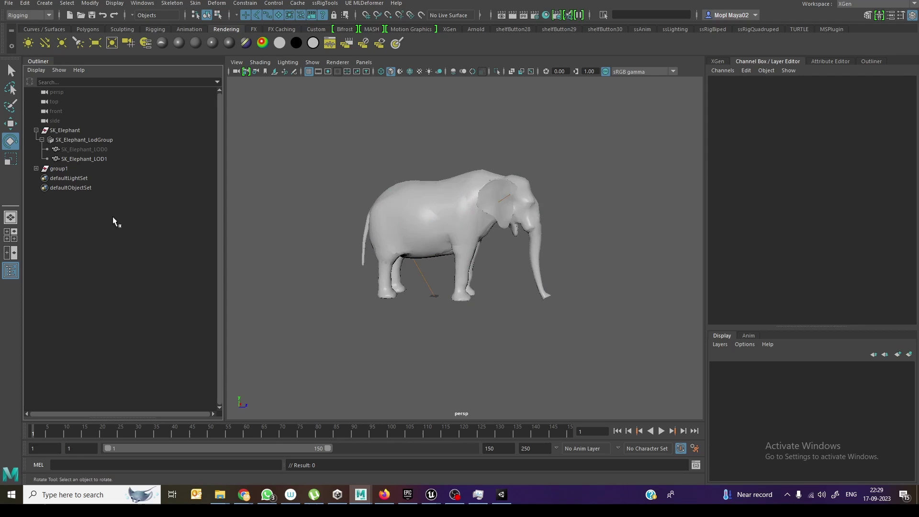
click(71, 130)
middle_drag(71, 130, 103, 166)
Delete the old SK_Elephant group and rename group1, which holds the mesh and root joint, to SK_Elephant
click(54, 129)
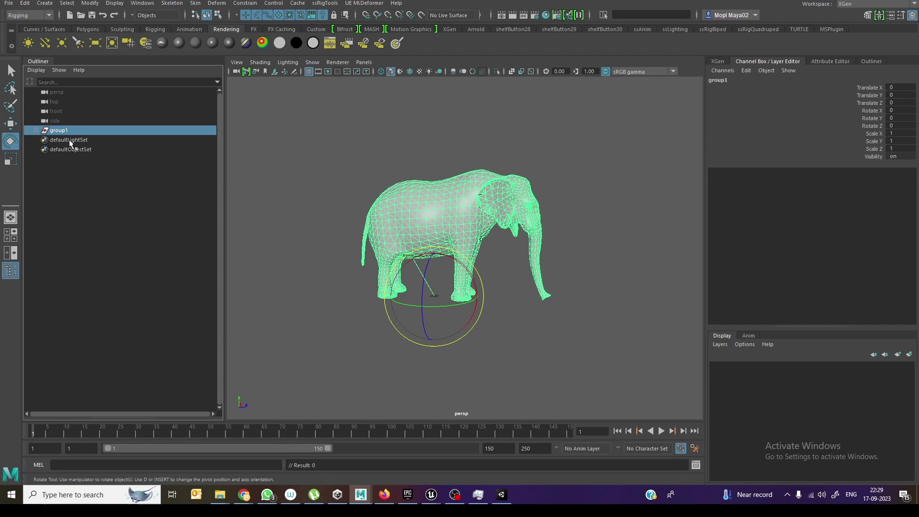
double_click(69, 132)
text(SK_Elephant)
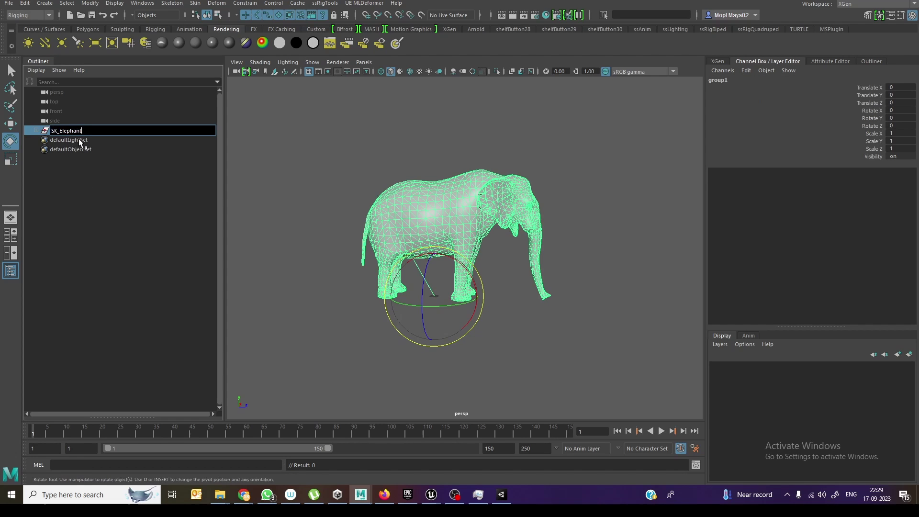
key(Return)
click(74, 147)
Examine the transforms of SK_Elephant_LOD2 and the root joint inside the SK_Elephant group
click(36, 129)
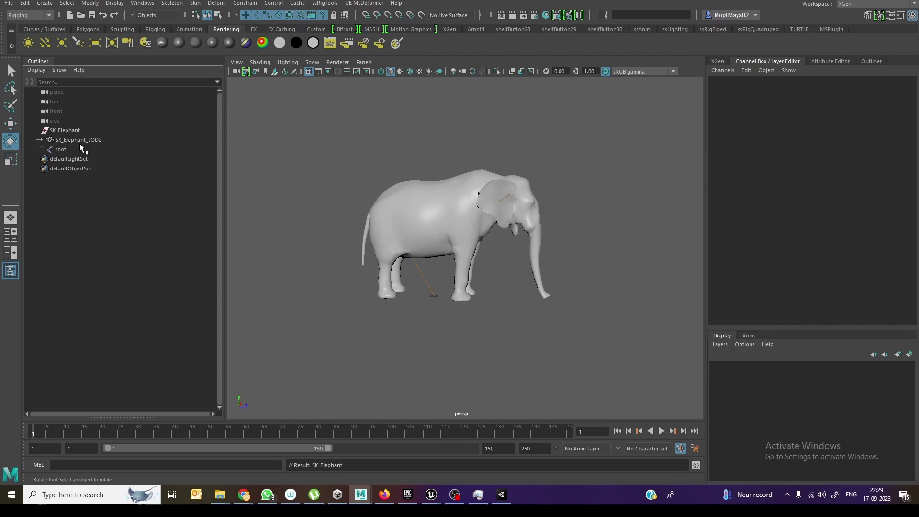
click(79, 140)
alt+drag(306, 200, 374, 210)
scroll(375, 210, up, 5)
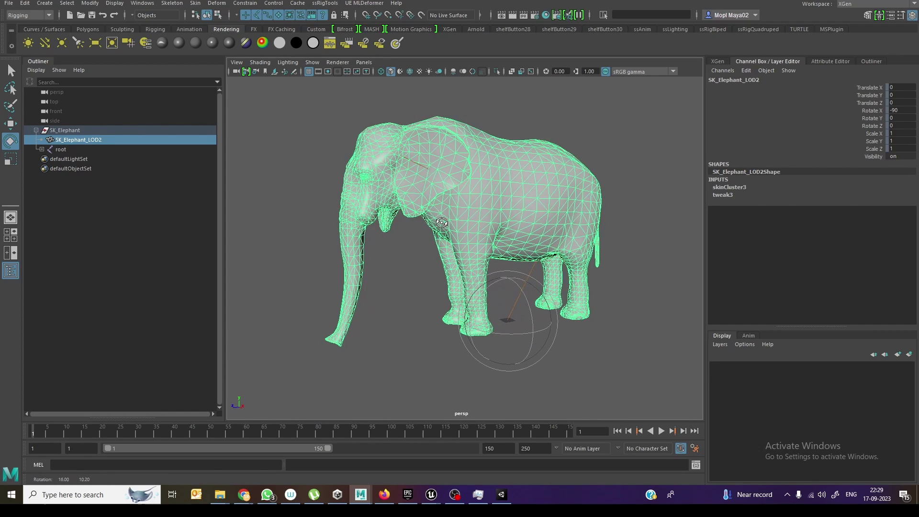
click(79, 182)
click(95, 151)
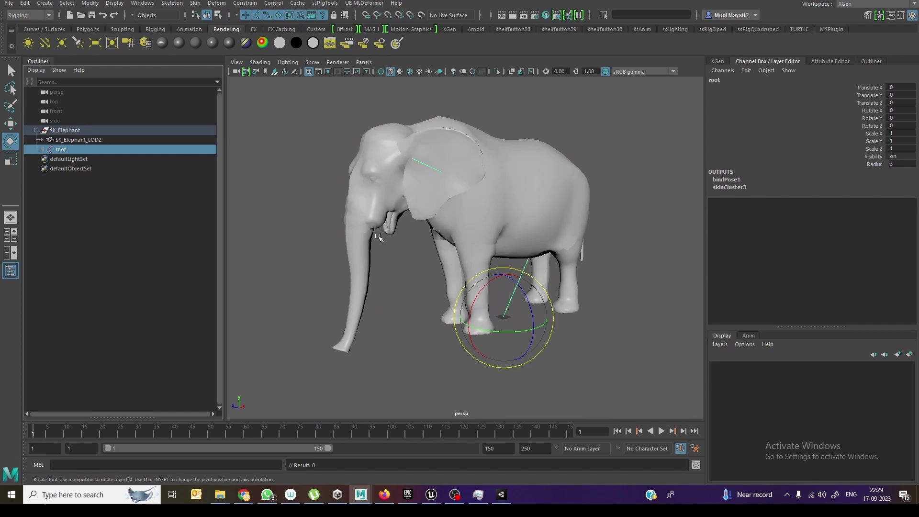
alt+drag(378, 237, 361, 257)
click(361, 257)
Start an Export All of the elephant scene and copy the path of the axischangeY Unity project's Assets folder
click(67, 133)
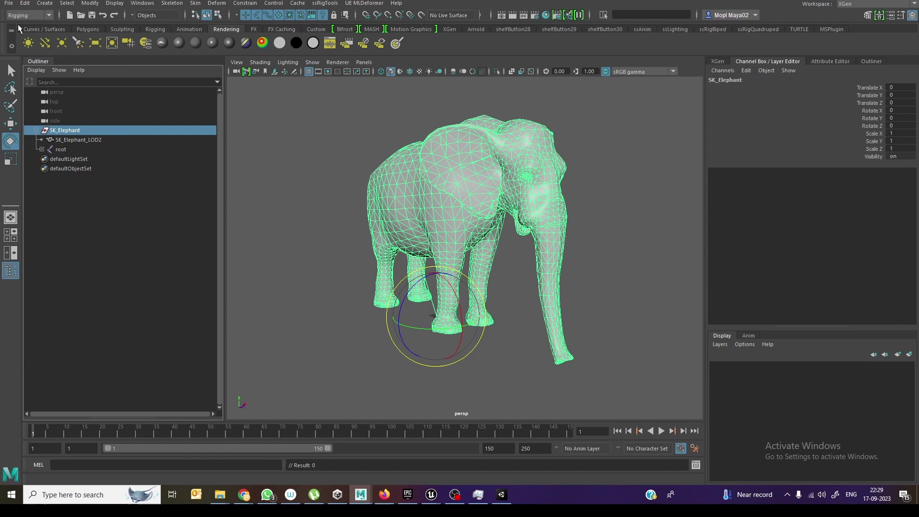
click(9, 3)
click(56, 120)
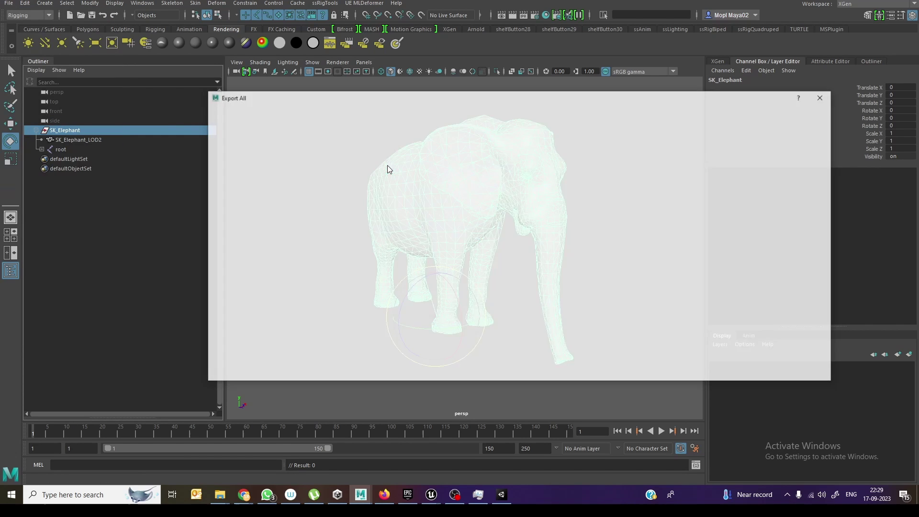
click(501, 494)
right_click(628, 198)
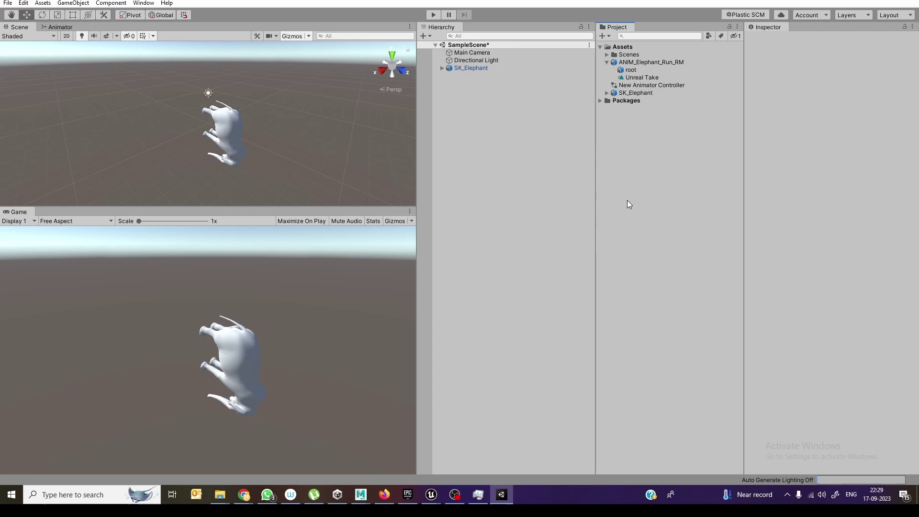
click(662, 214)
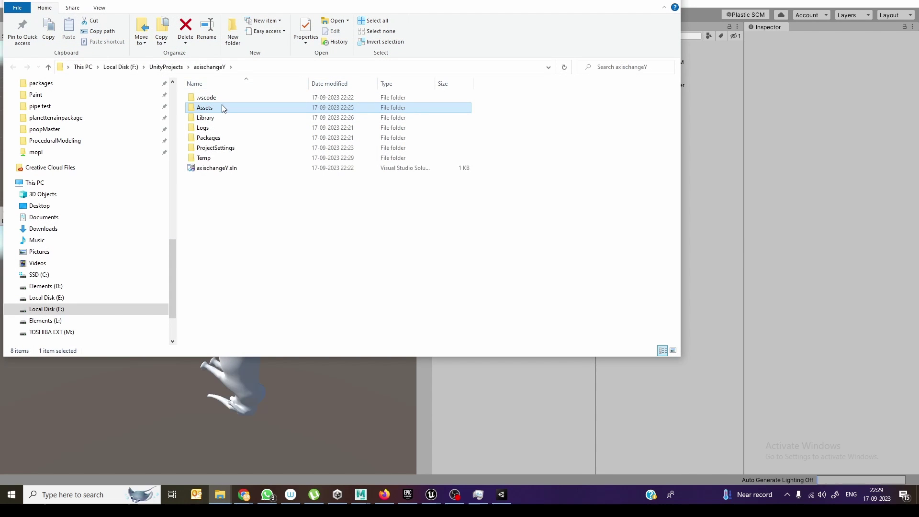
double_click(222, 104)
click(299, 66)
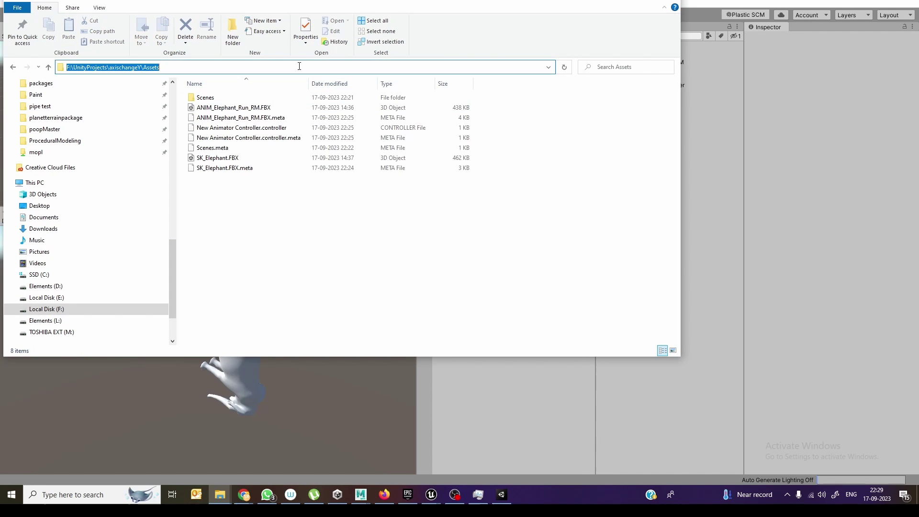
Back in Maya, export the scene to F:\UnityProjects\axischangeY\Assets as SK_Elephant.FBX, replacing the existing file, and dismiss the export warnings
key(alt+Tab)
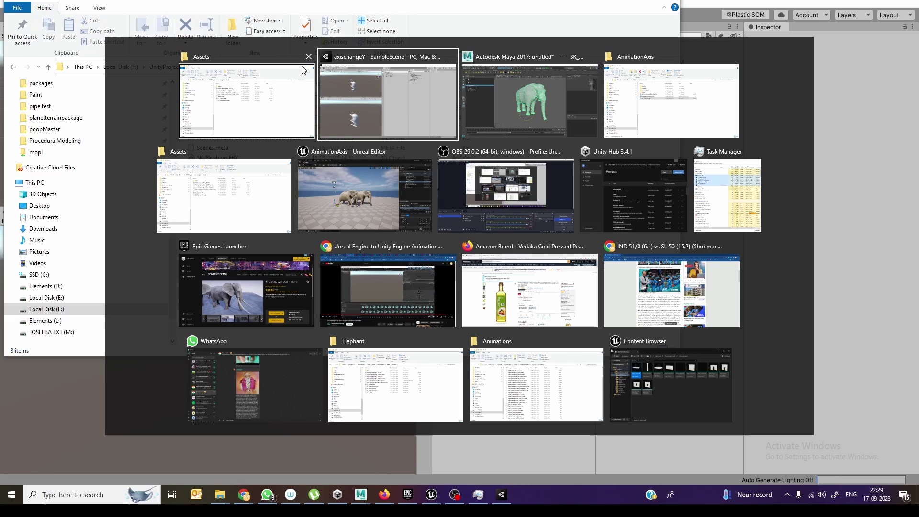
key(alt+Tab)
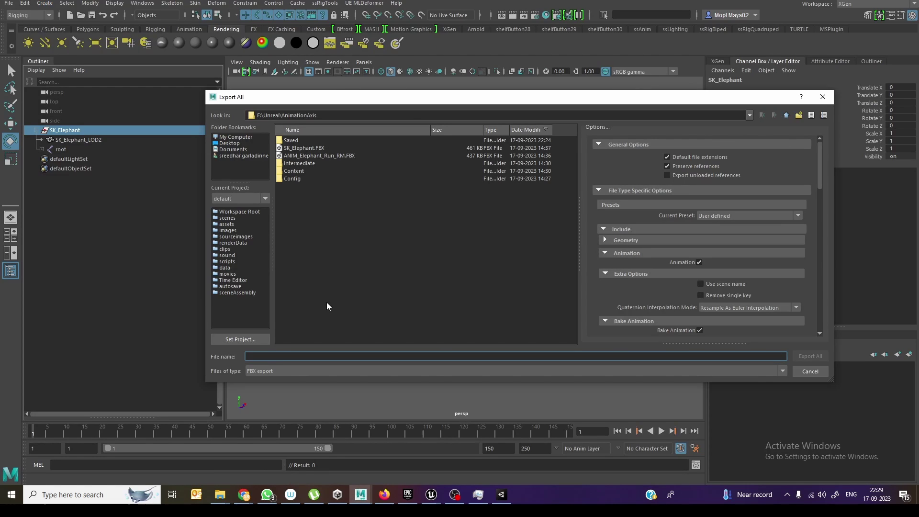
key(ctrl+v)
key(Return)
click(317, 148)
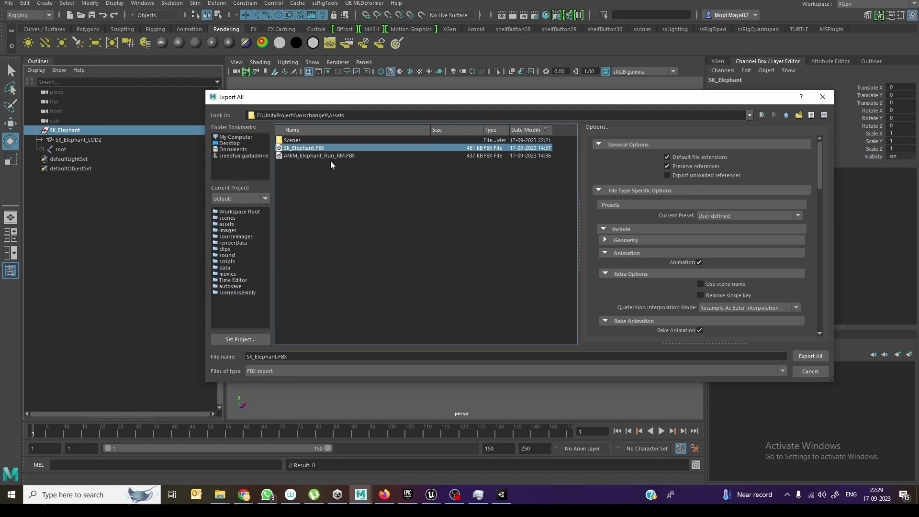
click(806, 356)
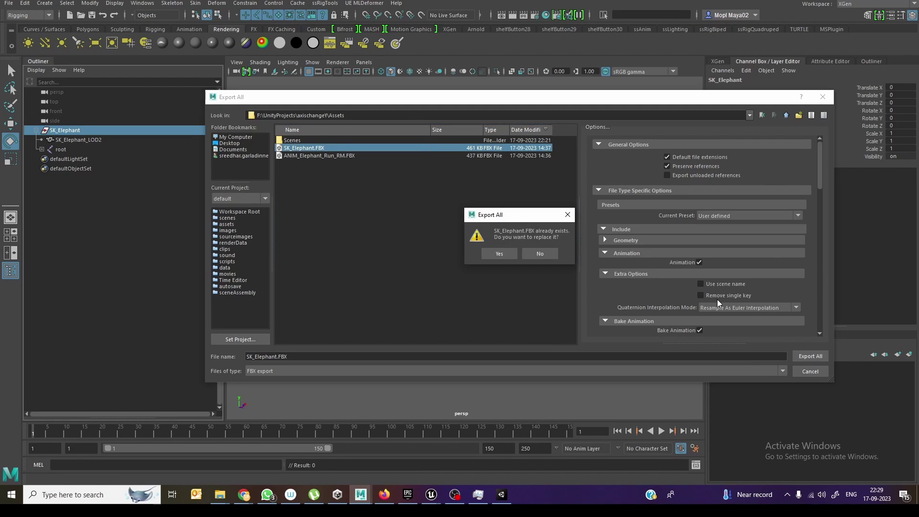
click(497, 257)
click(537, 162)
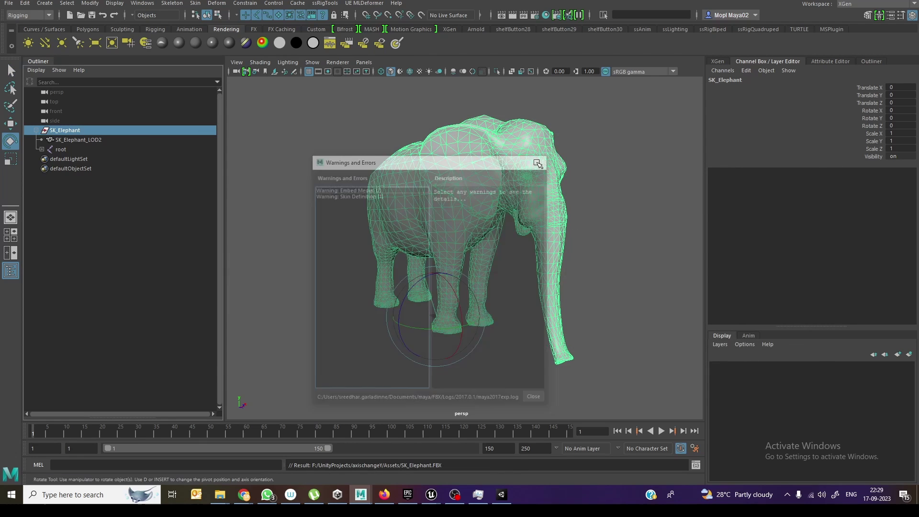
click(629, 191)
Switch to Unity and review the reimported SK_Elephant asset's model import settings and preview
key(alt+Tab)
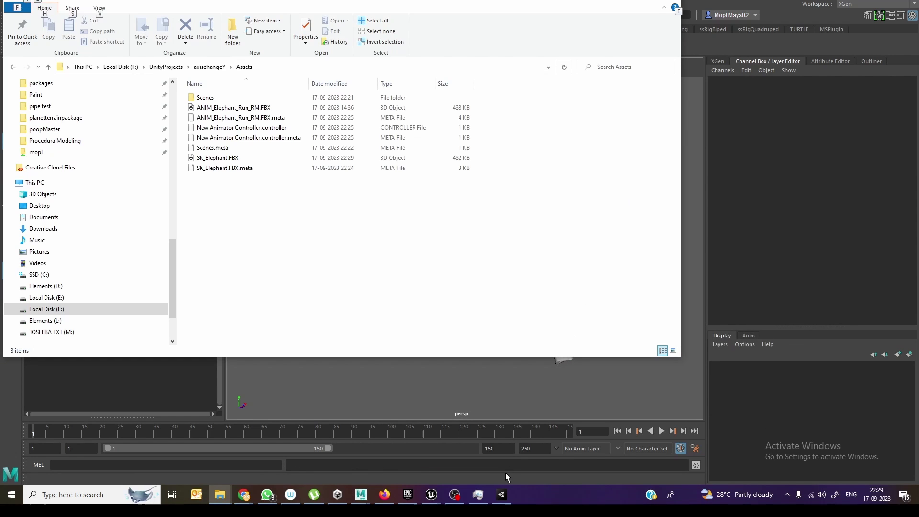
click(501, 494)
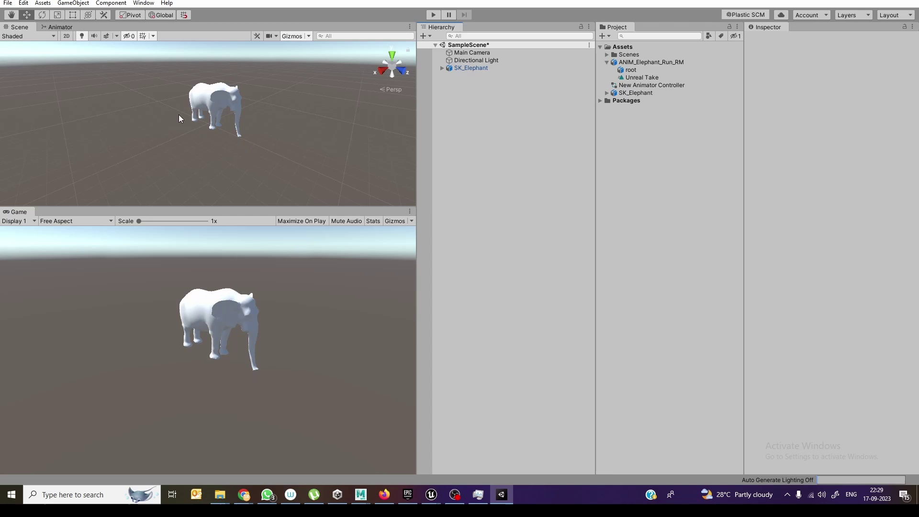
click(643, 93)
click(799, 65)
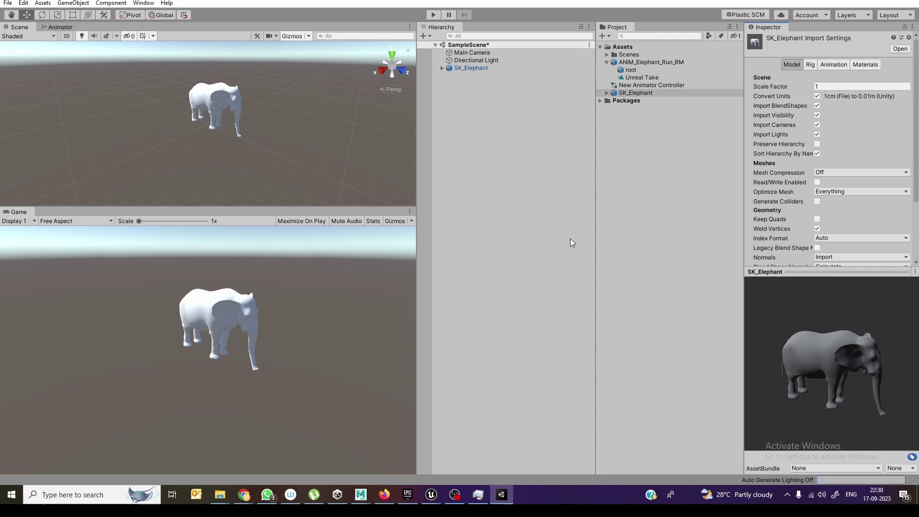
click(475, 171)
Play the scene to check the run animation, inspect SK_Elephant's Transform and Animator, and stop playback
click(434, 14)
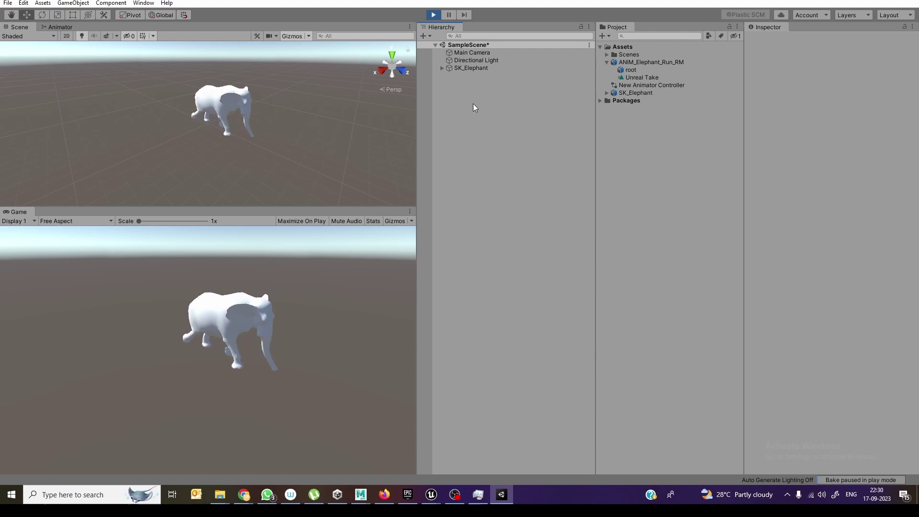
click(468, 70)
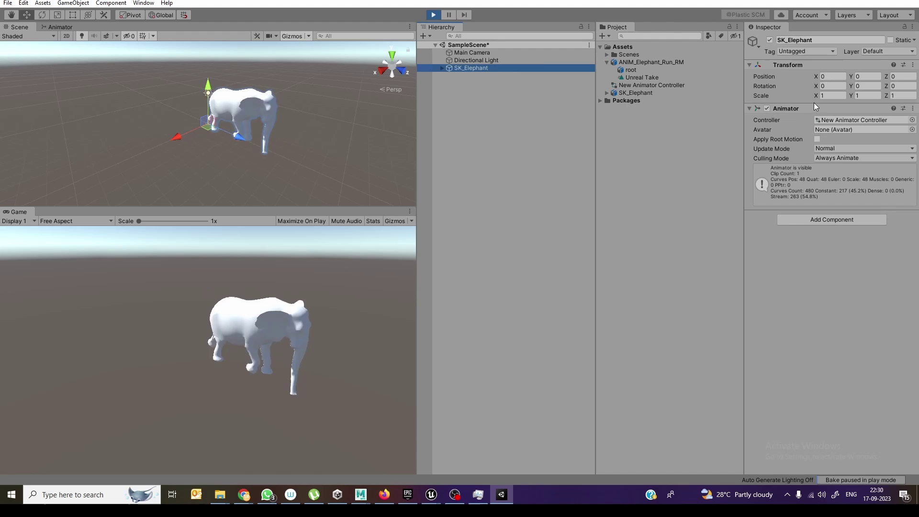
click(433, 15)
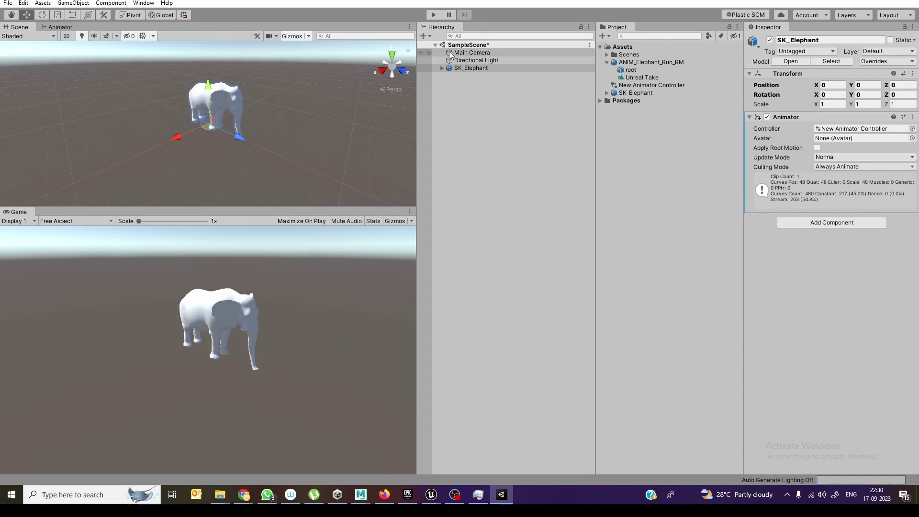
Inspect the Transform of the root joint under SK_Elephant in the scene hierarchy
click(441, 68)
click(466, 76)
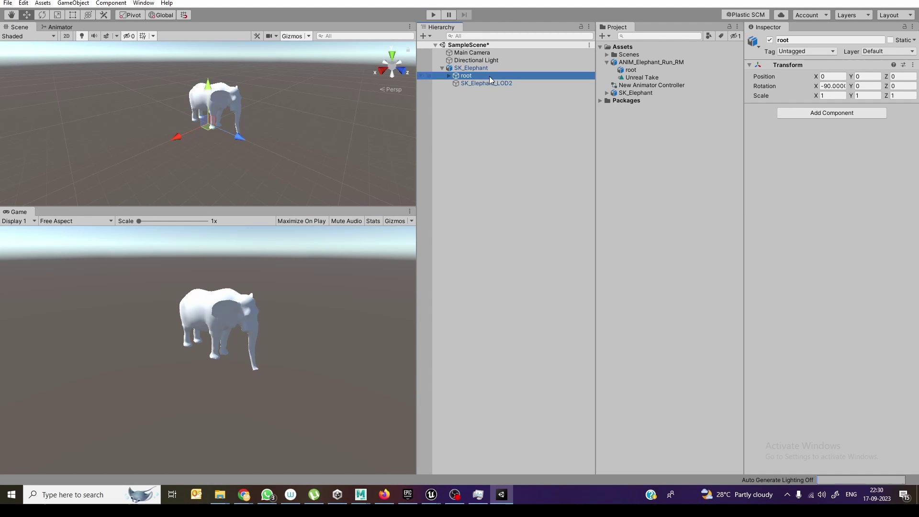